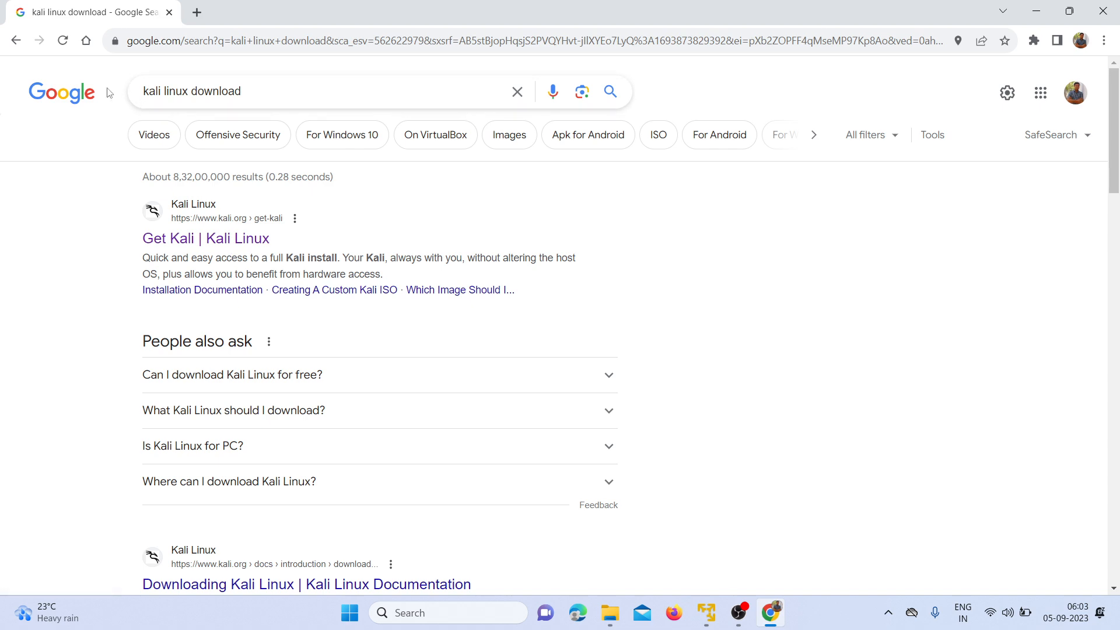
# Step: Open the Get Kali page on kali.org from the Google results for "kali linux download"
pyautogui.click(243, 90)
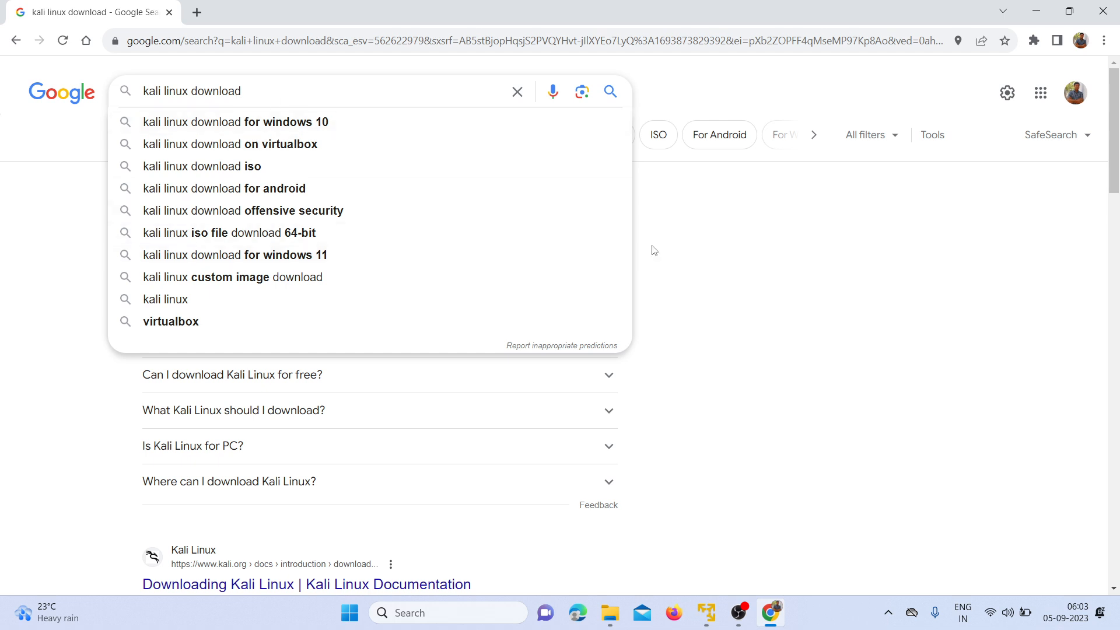
pyautogui.click(762, 214)
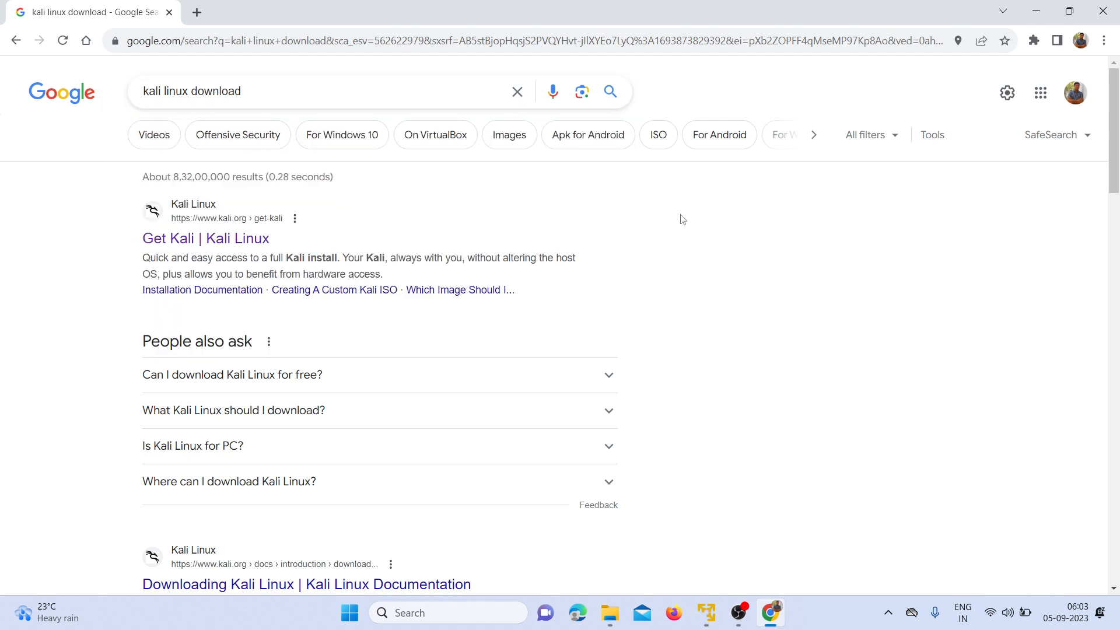
pyautogui.click(228, 244)
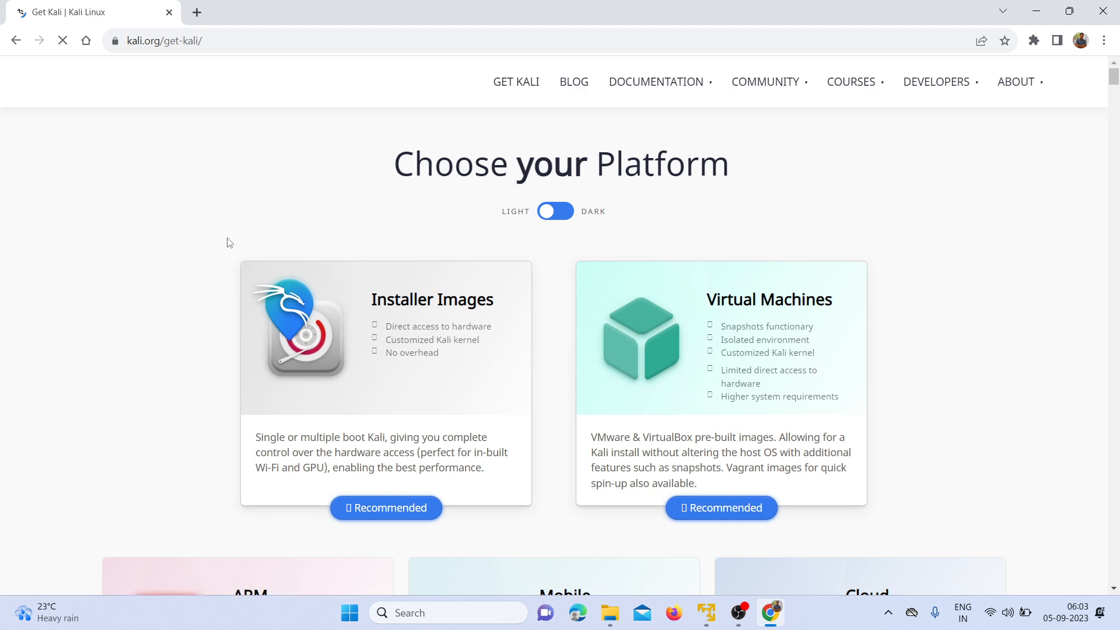
# Step: Download the recommended 64-bit VMware image from the Pre-built Virtual Machines section and check its download progress
pyautogui.scroll(-5, 467, 225)
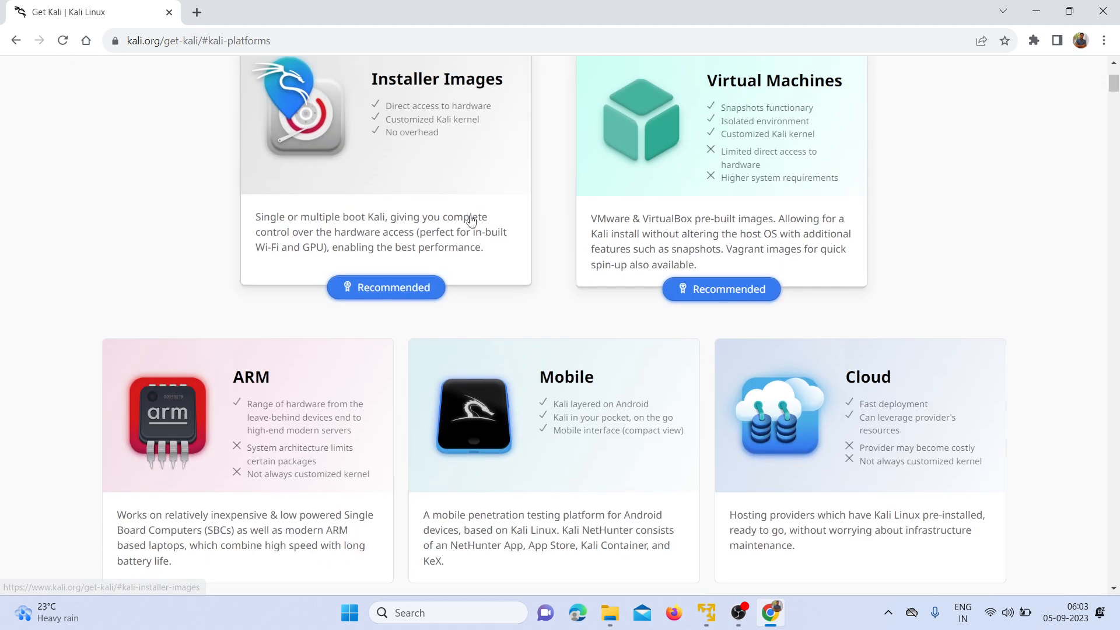
pyautogui.click(473, 220)
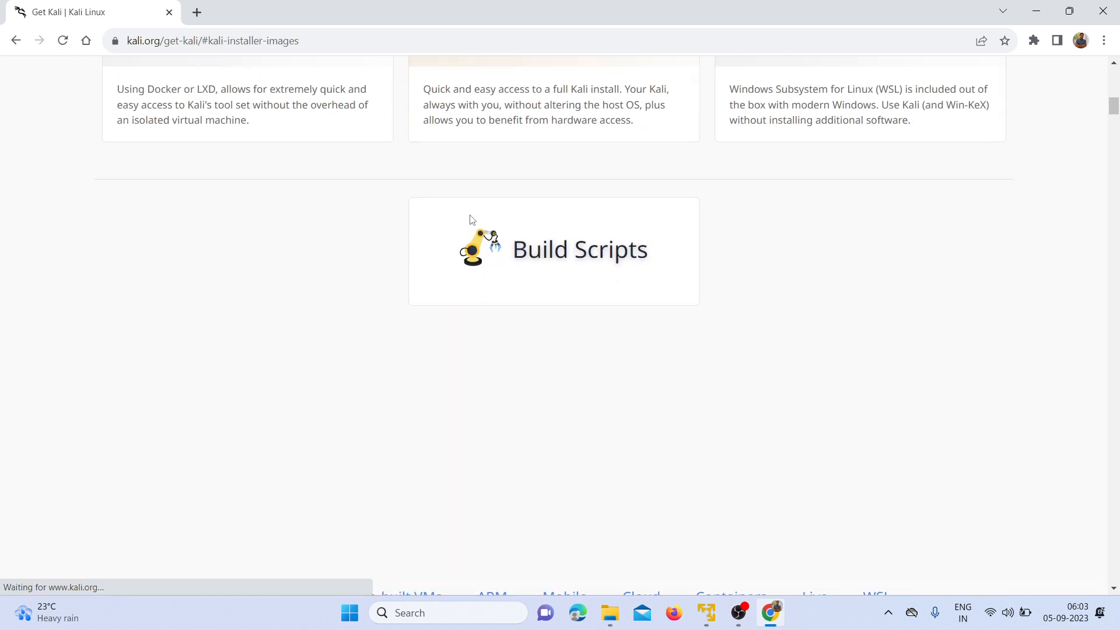
pyautogui.scroll(-10, 367, 294)
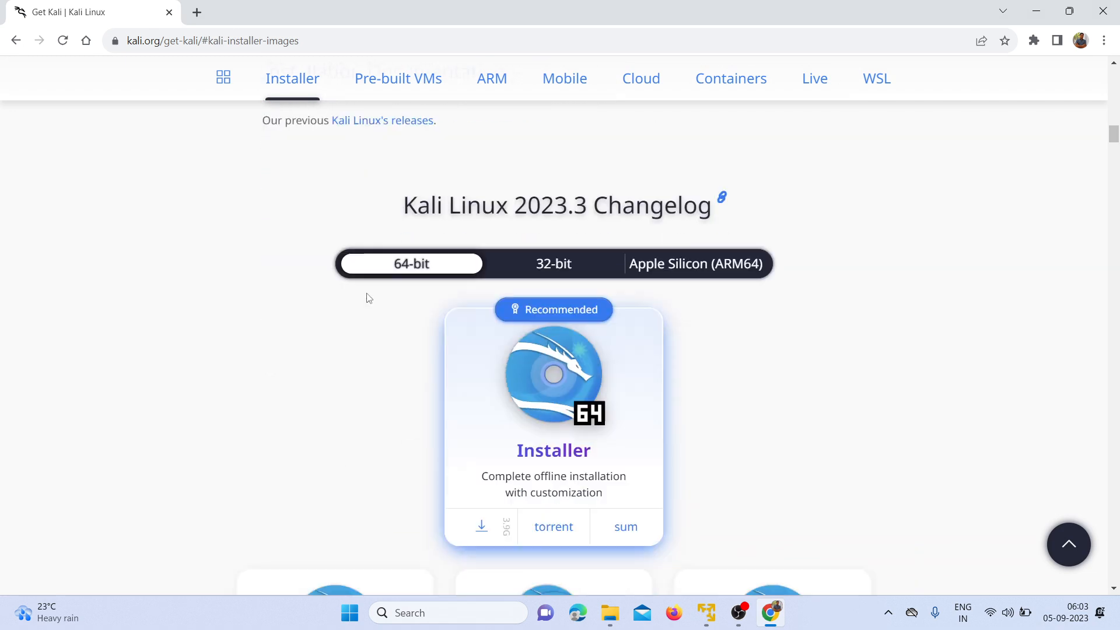
pyautogui.scroll(-15, 367, 293)
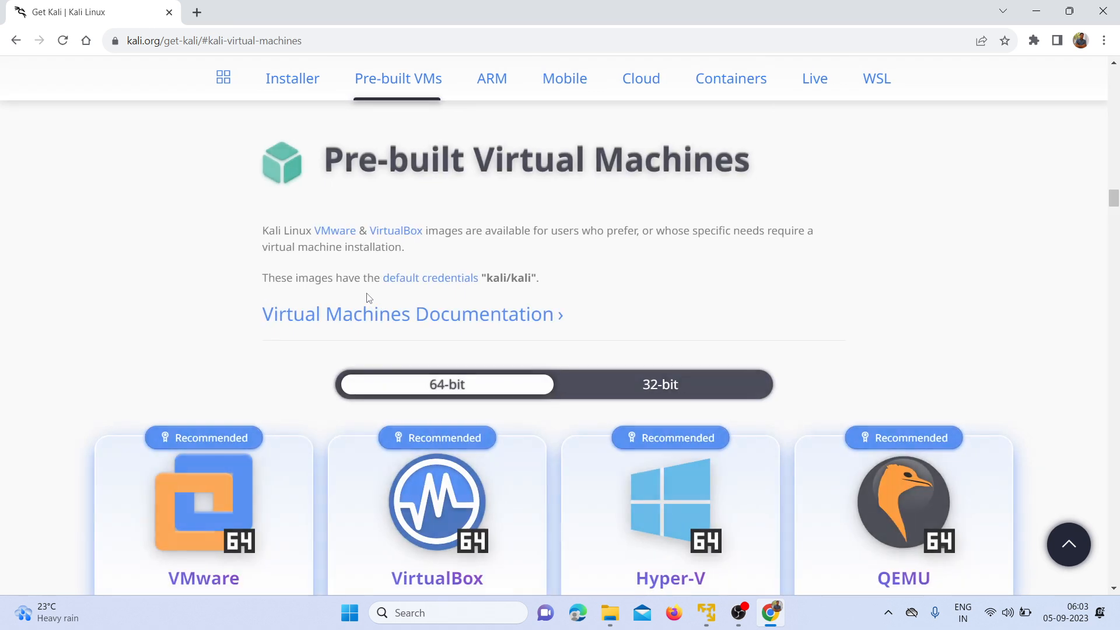
pyautogui.scroll(-1, 369, 299)
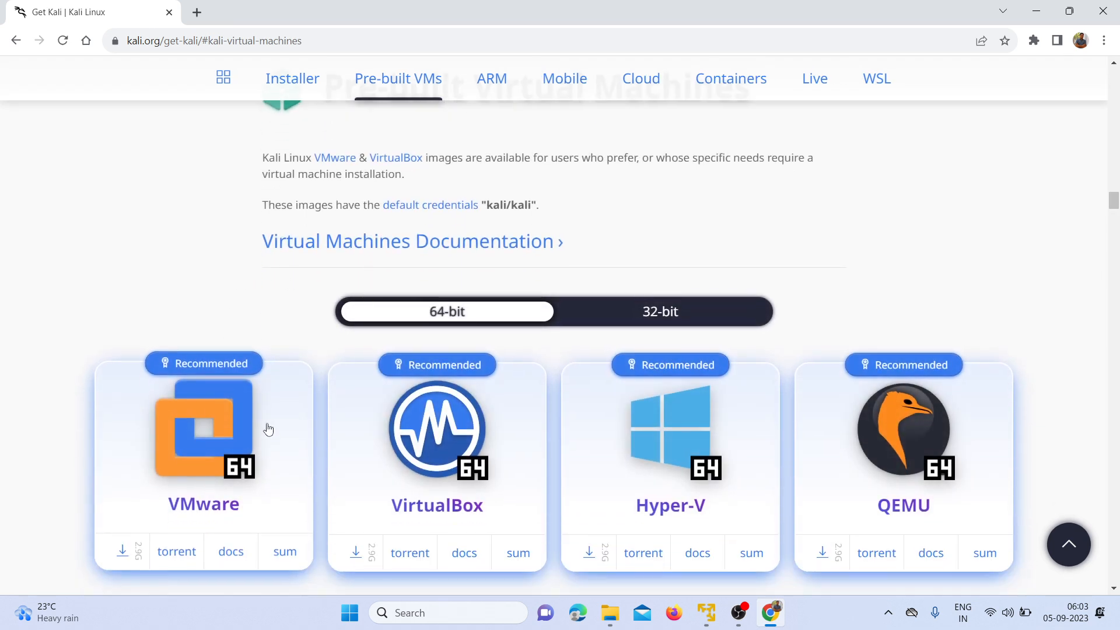
pyautogui.scroll(-1, 201, 430)
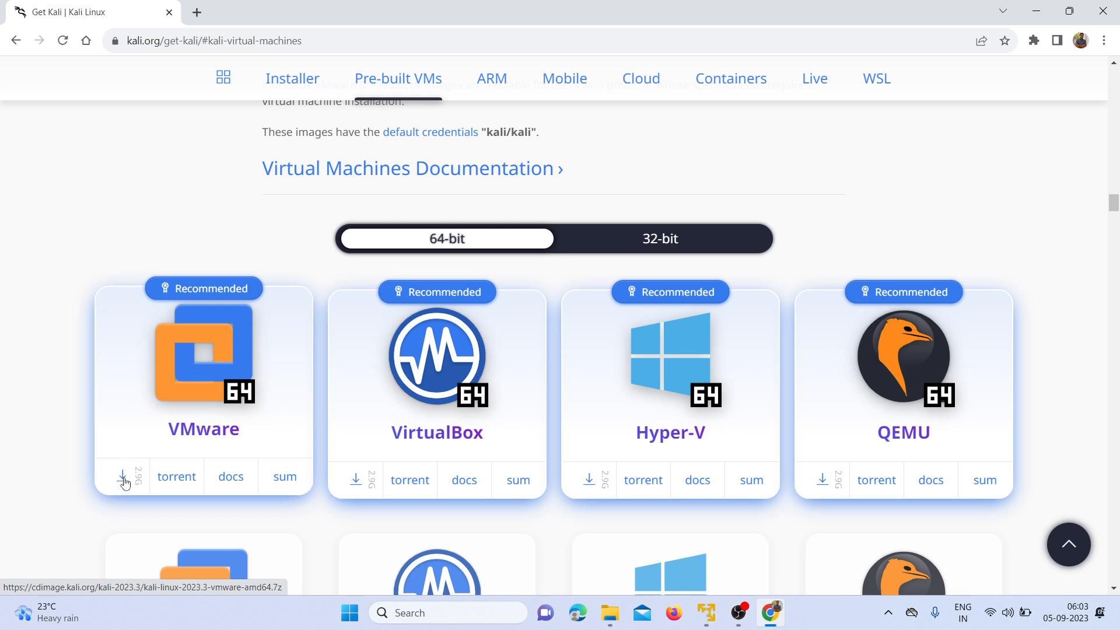
pyautogui.click(123, 479)
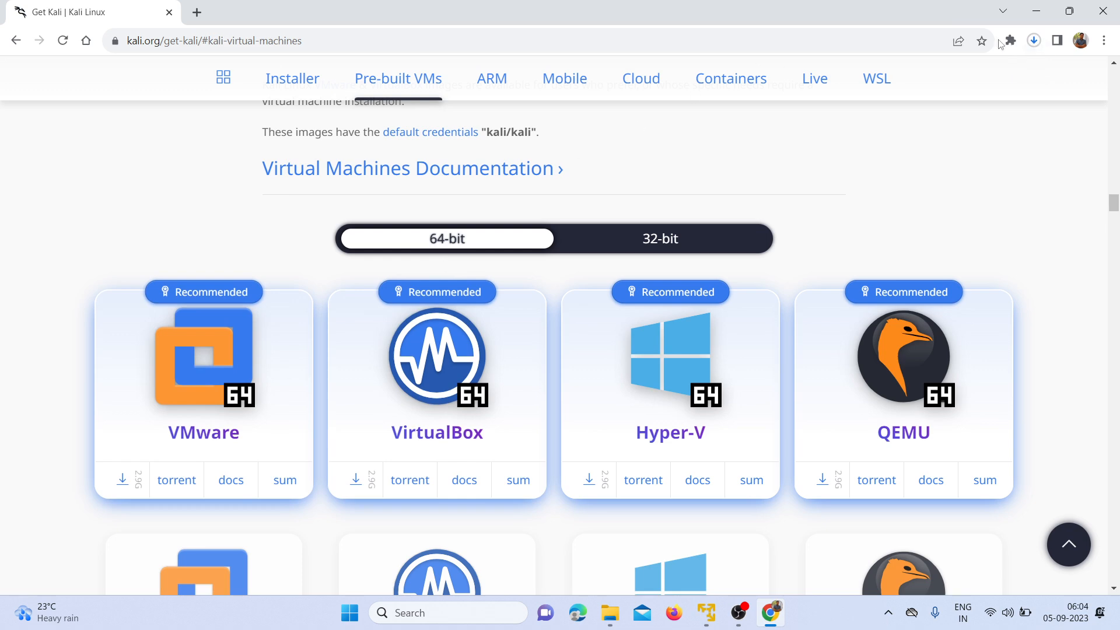
pyautogui.click(1033, 46)
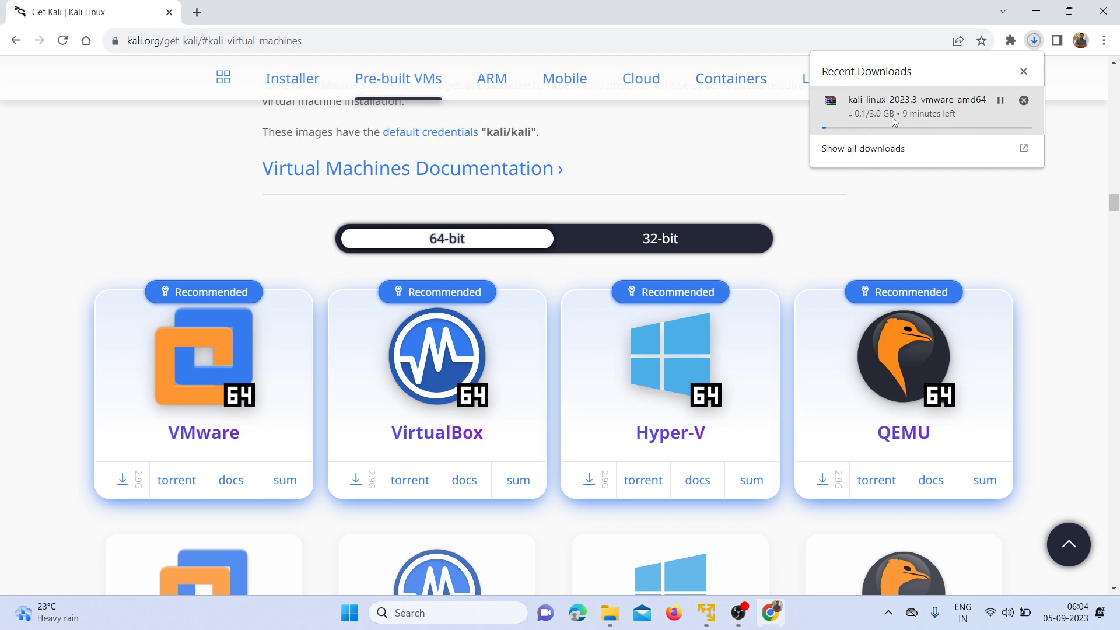
pyautogui.scroll(-8, 758, 350)
# Step: Switch to File Explorer and extract the kali-linux-2023.2-vmware-amd64 archive directly into the Downloads folder
pyautogui.moveTo(610, 623)
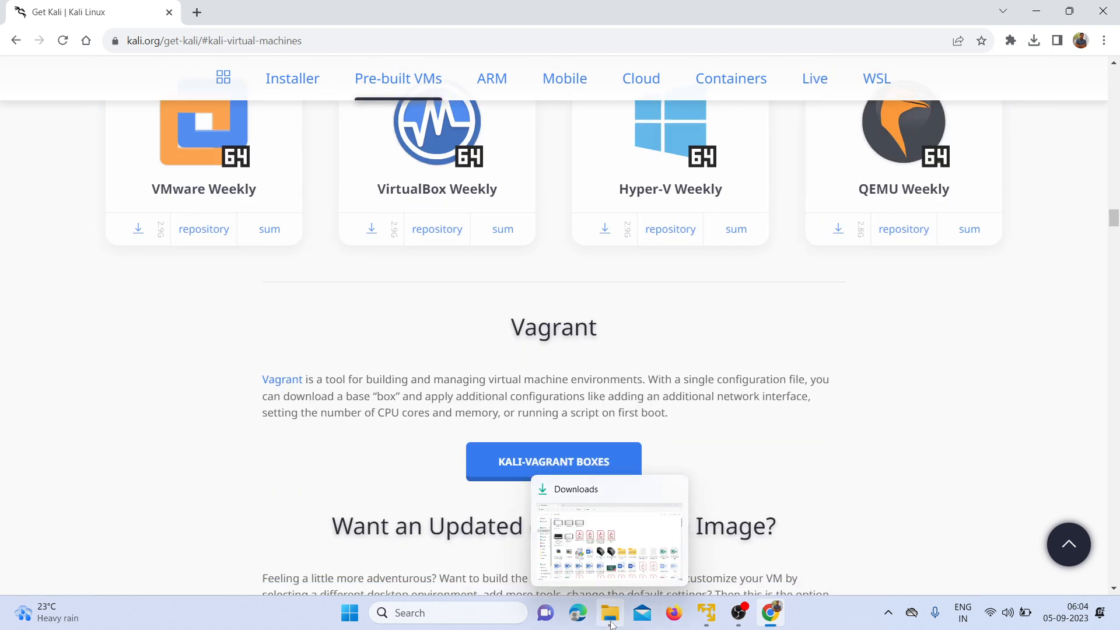
pyautogui.click(616, 623)
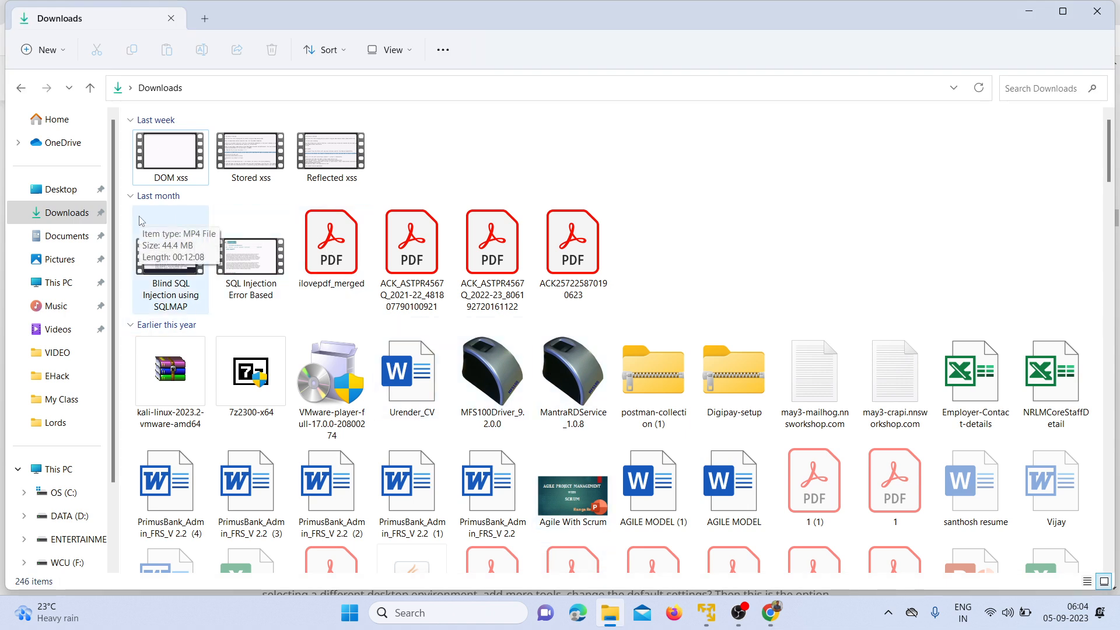
pyautogui.click(52, 214)
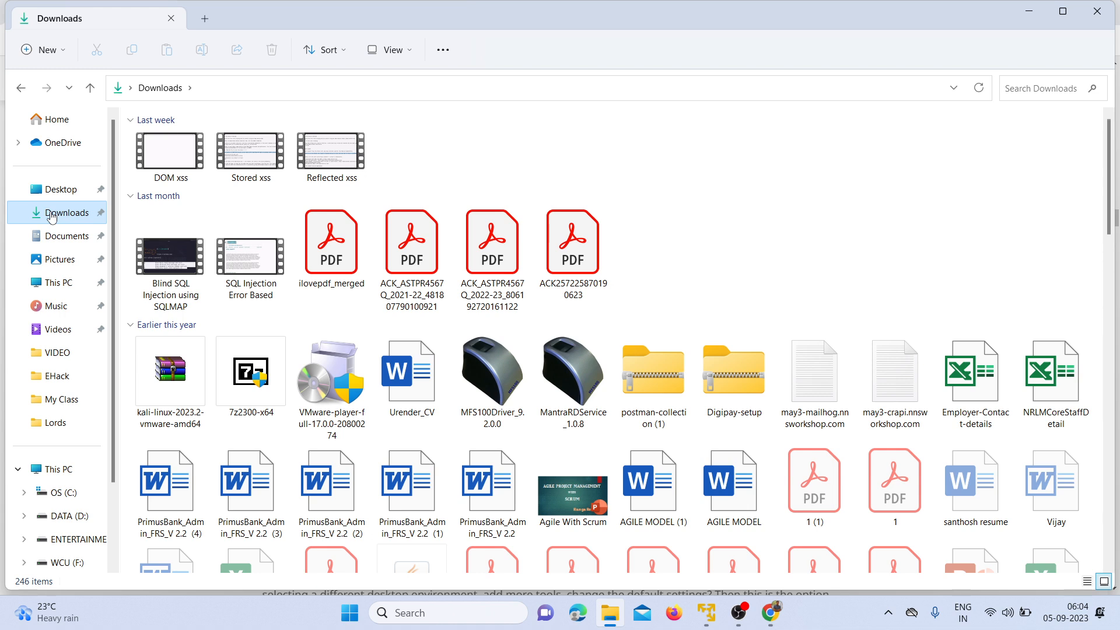
pyautogui.click(276, 212)
pyautogui.press('k')
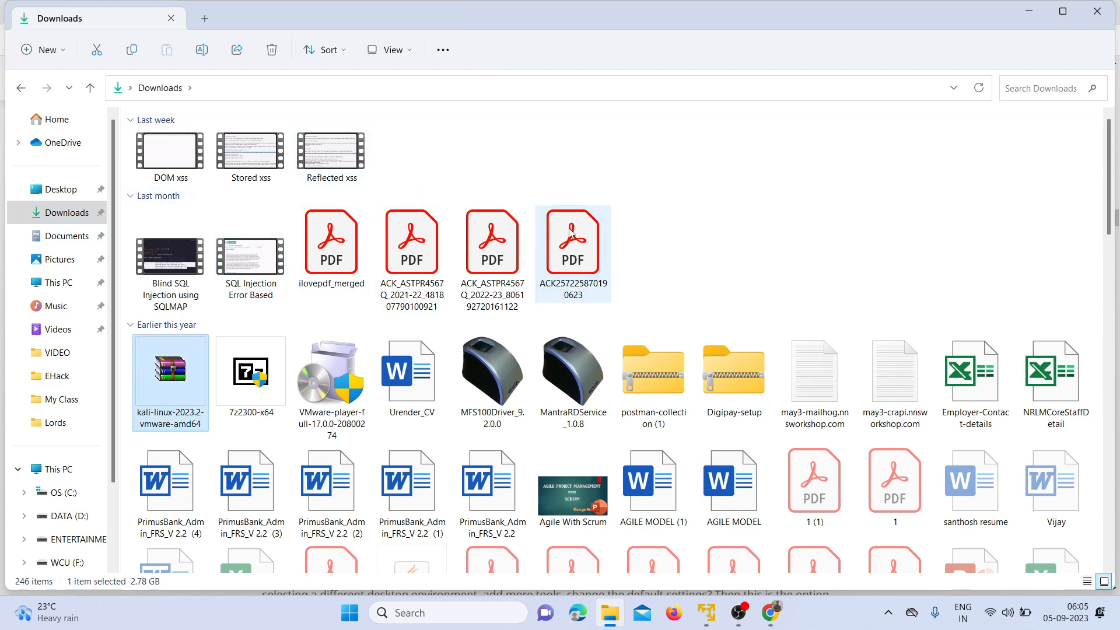
pyautogui.press('k')
pyautogui.press('k')
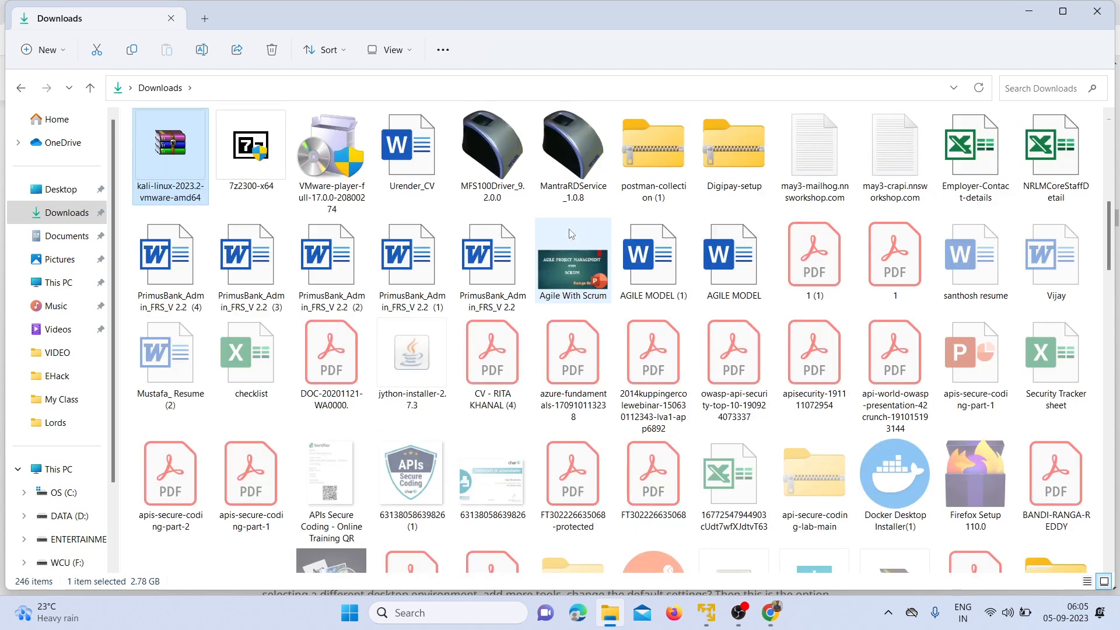
pyautogui.rightClick(190, 161)
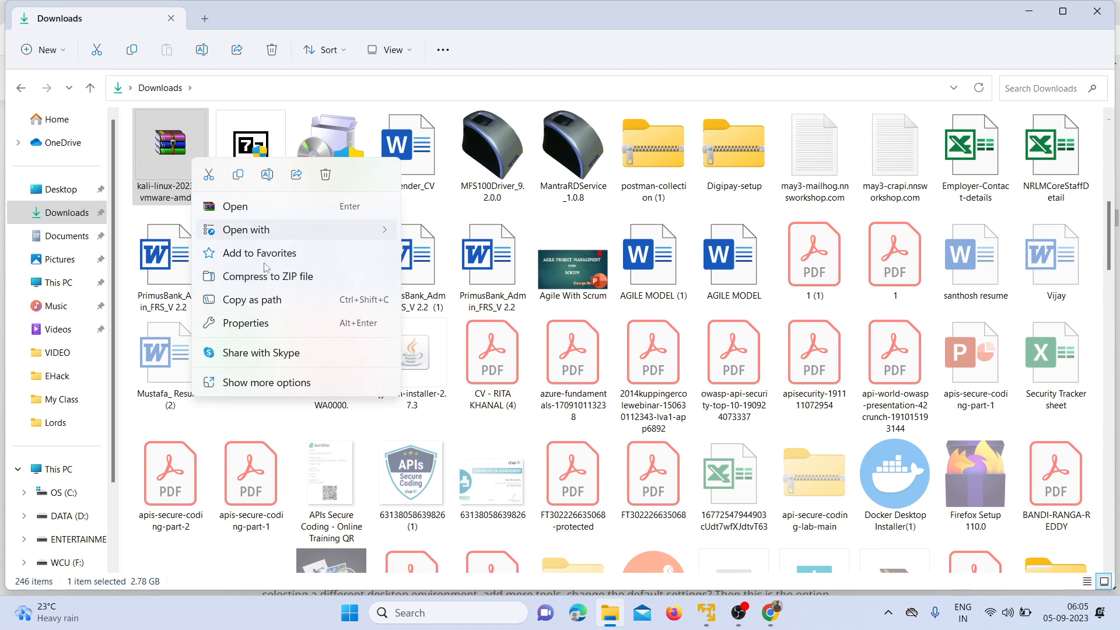
pyautogui.click(267, 382)
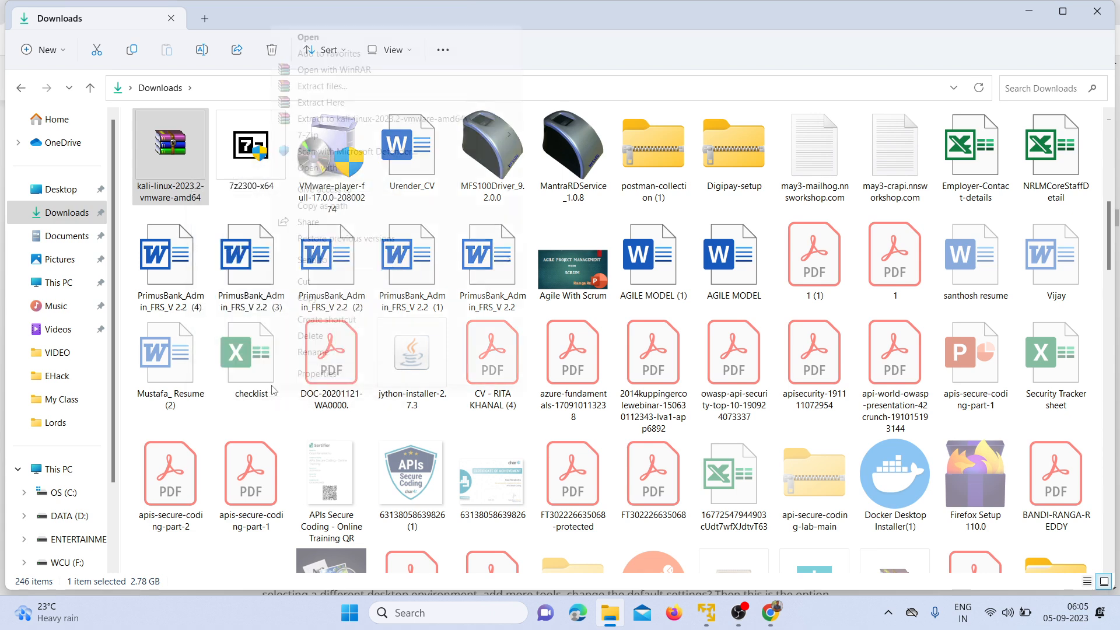
pyautogui.click(320, 103)
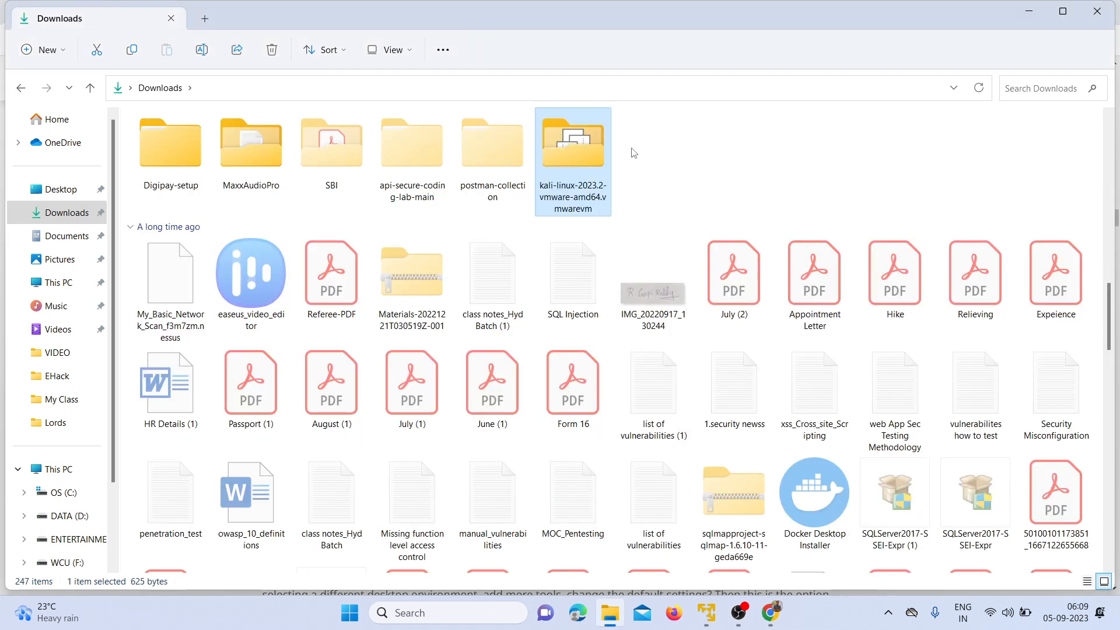
# Step: Examine the contents of the extracted kali-linux-2023.2-vmware-amd64.vmwarevm folder and return to Downloads
pyautogui.press('Down')
pyautogui.press('Down')
pyautogui.press('Down')
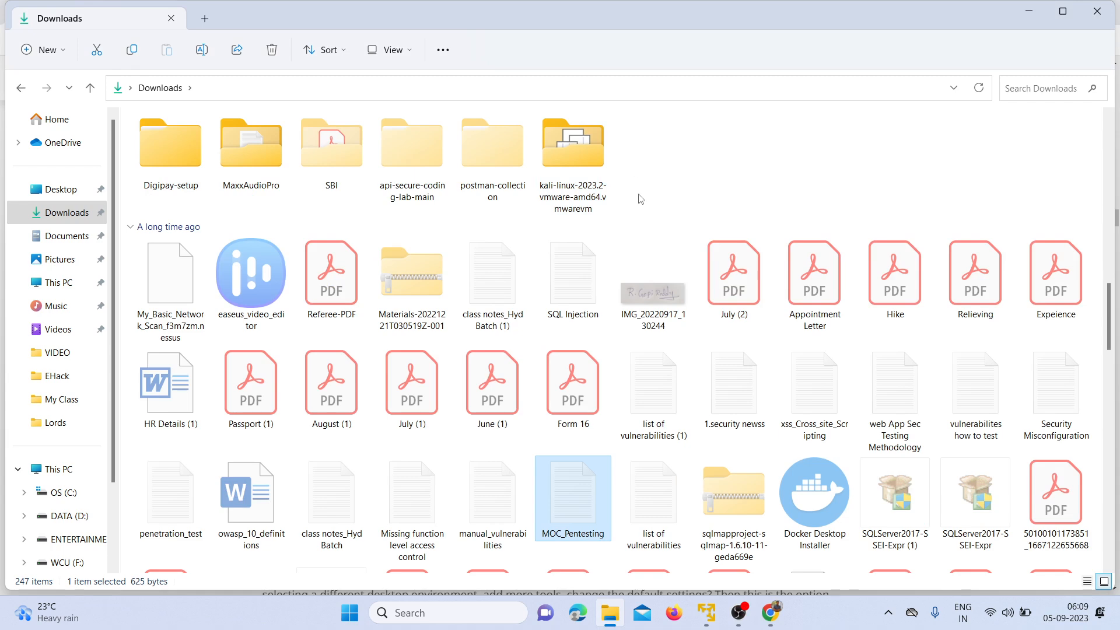
pyautogui.click(580, 155)
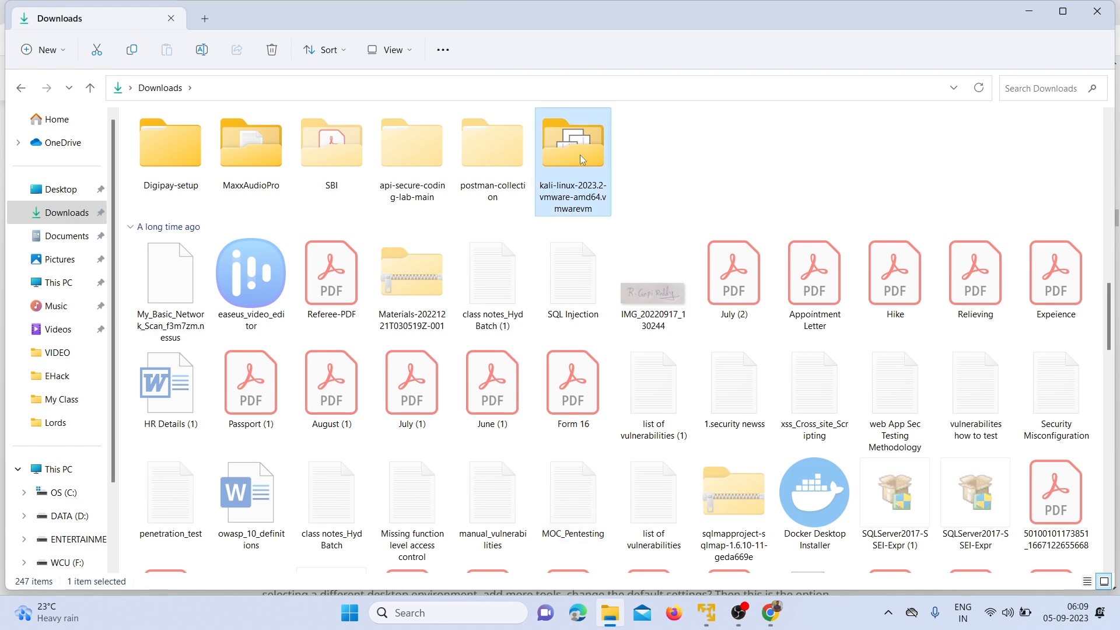
pyautogui.doubleClick(580, 155)
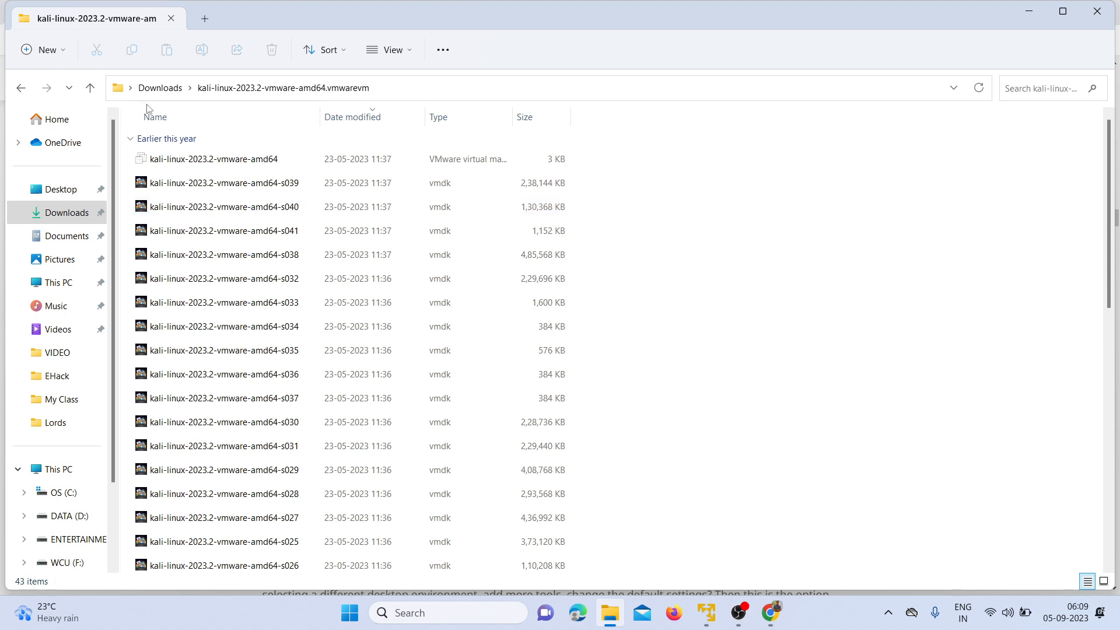
pyautogui.click(159, 87)
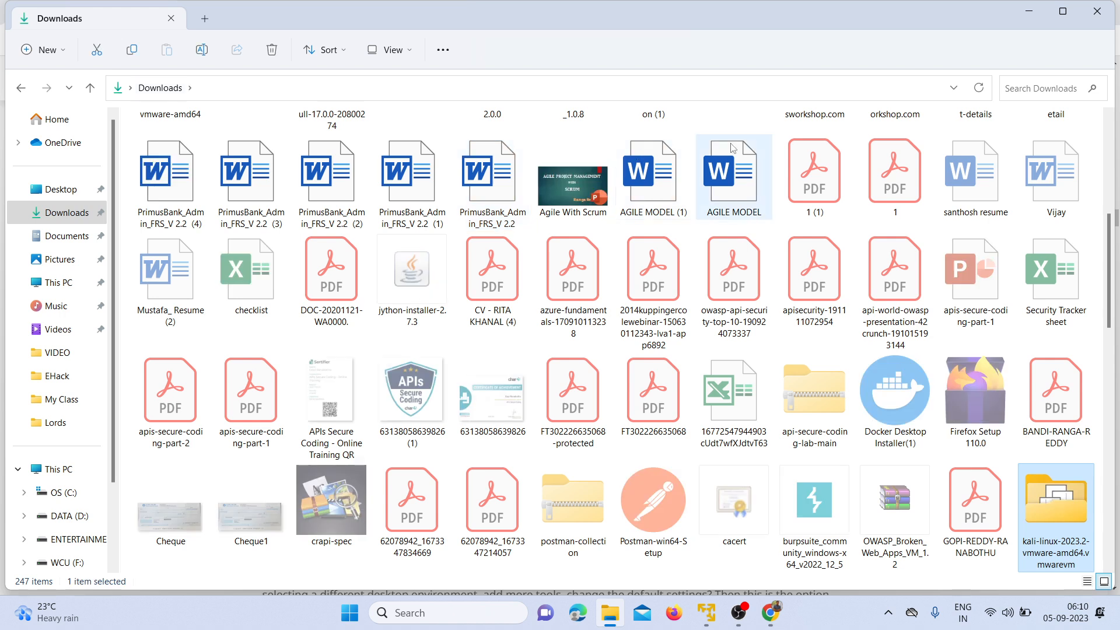
# Step: Locate the extracted kali-linux-2023.2-vmware-amd64.vmwarevm folder among the items in Downloads
pyautogui.click(664, 192)
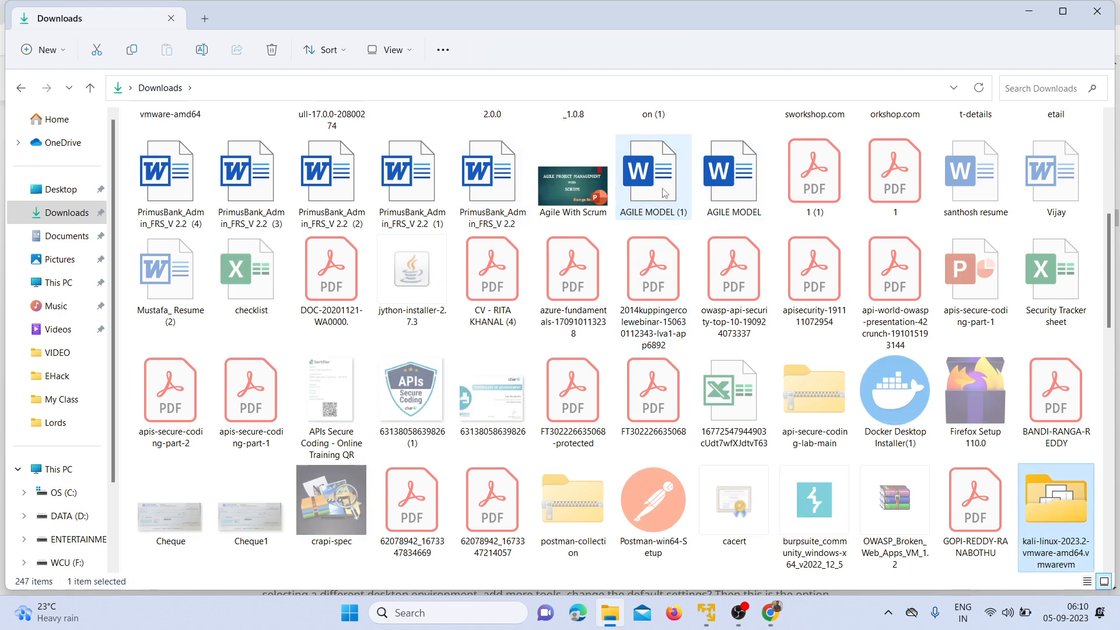
pyautogui.click(337, 182)
pyautogui.press('k')
pyautogui.press('k')
pyautogui.press('k')
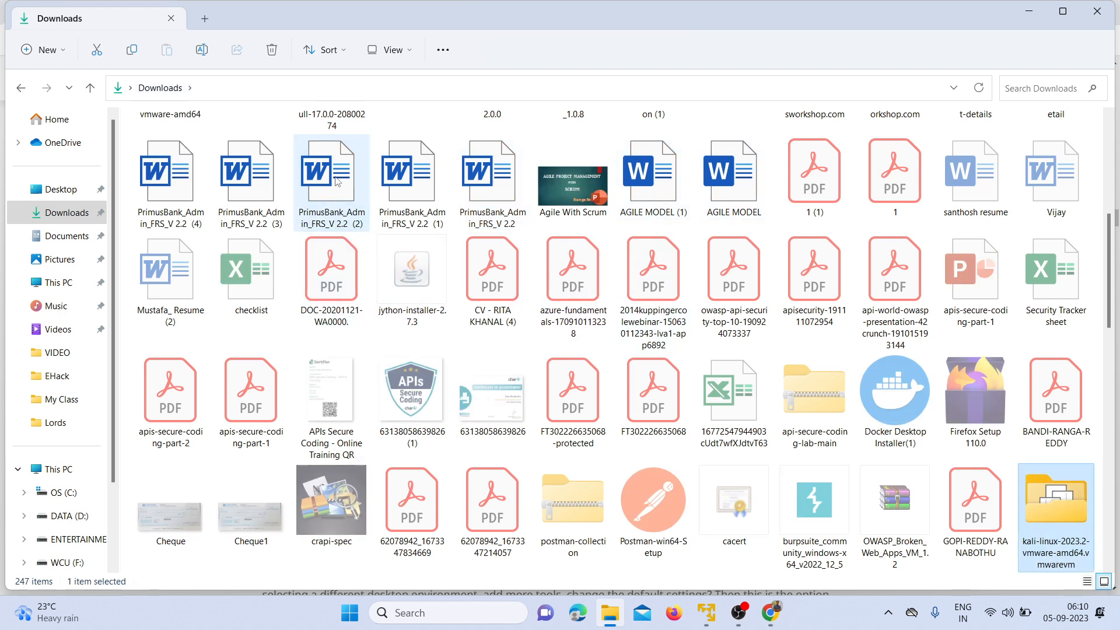
pyautogui.press('k')
pyautogui.press('k')
pyautogui.press('k')
pyautogui.press('k')
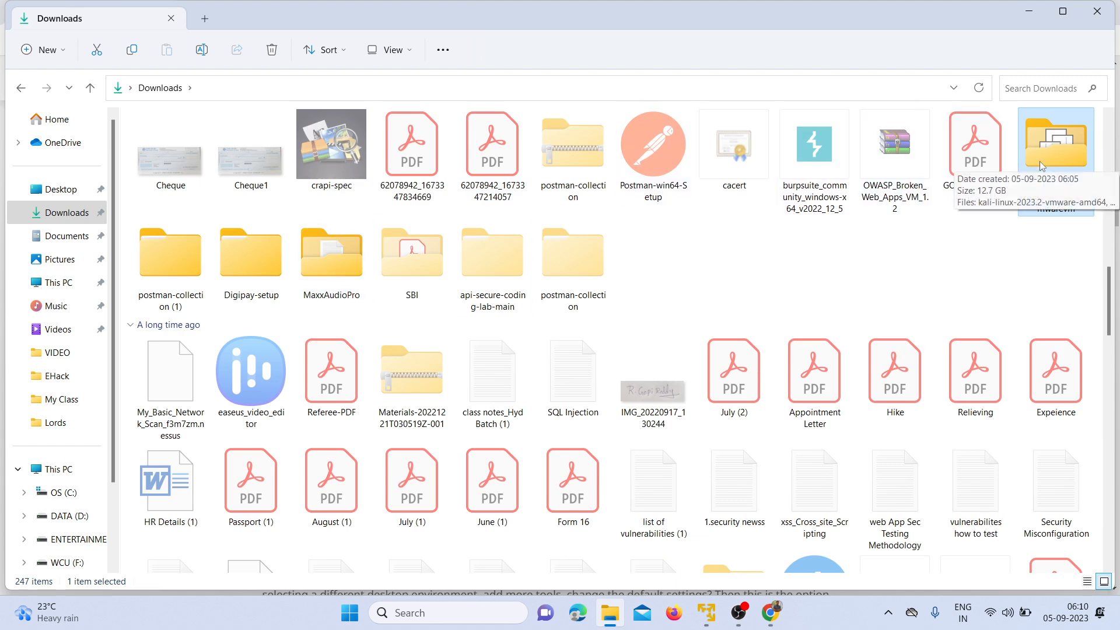
# Step: Switch to VMware Workstation 17 Player, minimize the File Explorer and browser windows, and reposition the player window on the desktop
pyautogui.click(708, 614)
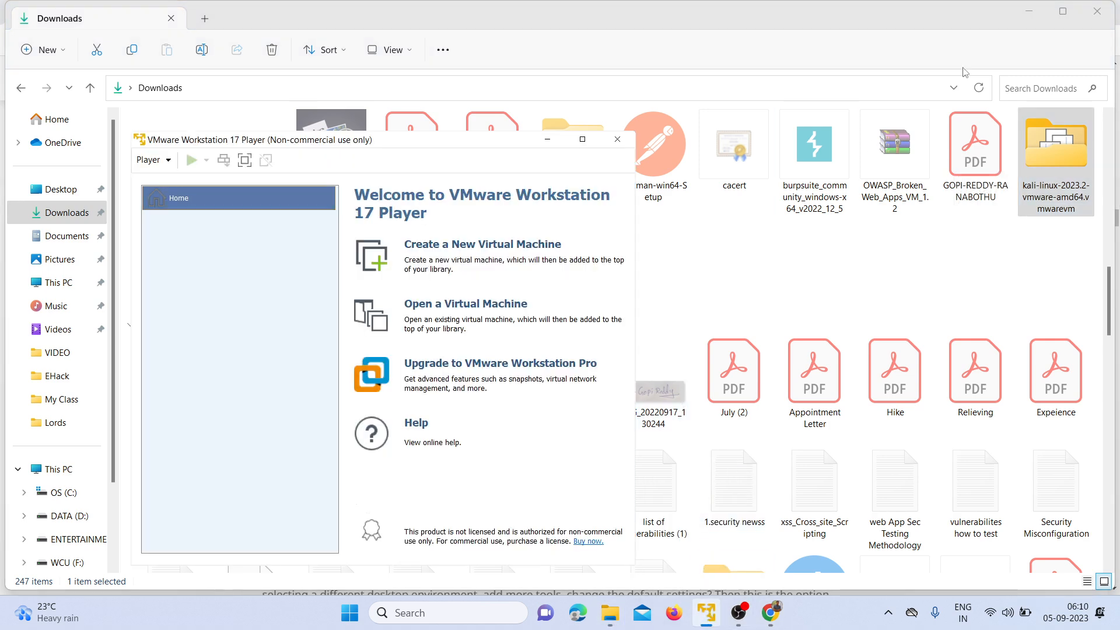
pyautogui.click(1033, 13)
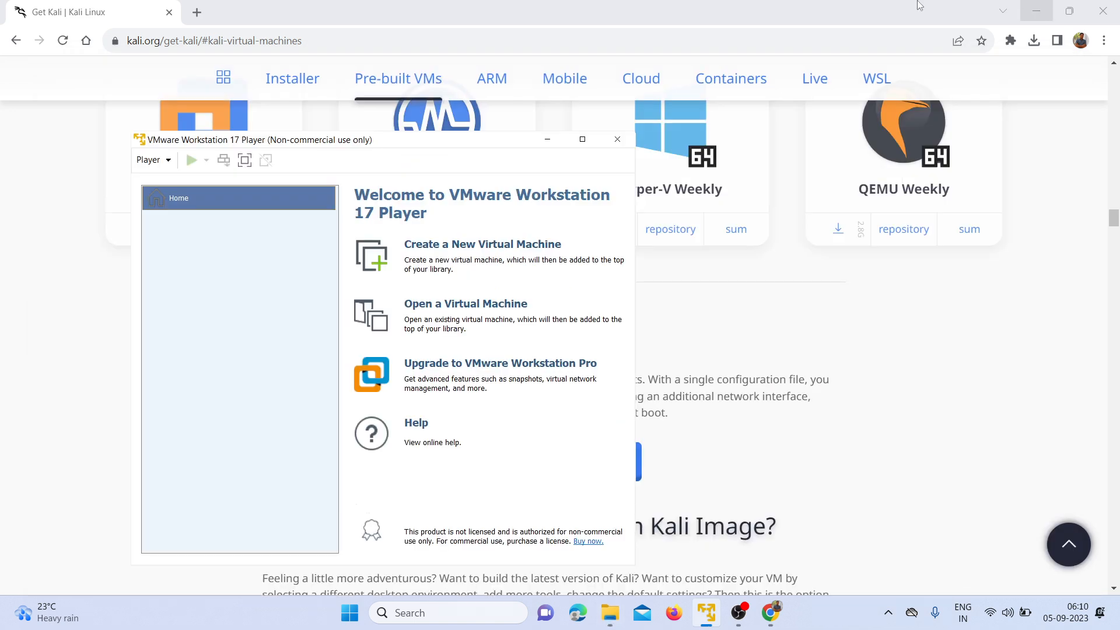
pyautogui.click(1034, 14)
pyautogui.click(1034, 15)
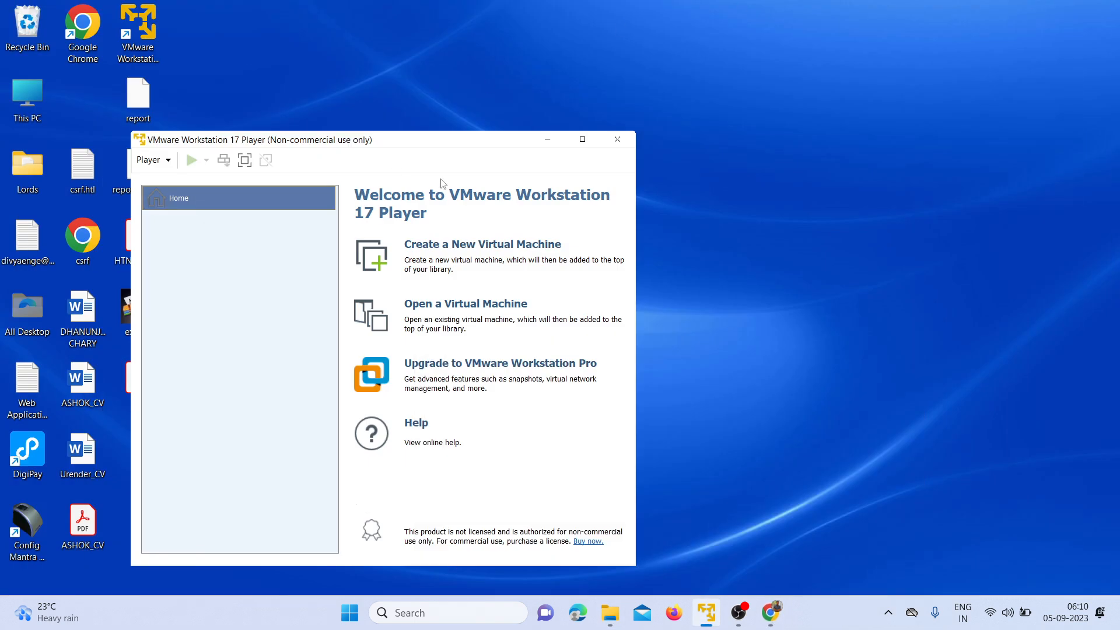
pyautogui.moveTo(468, 146); pyautogui.dragTo(594, 59)
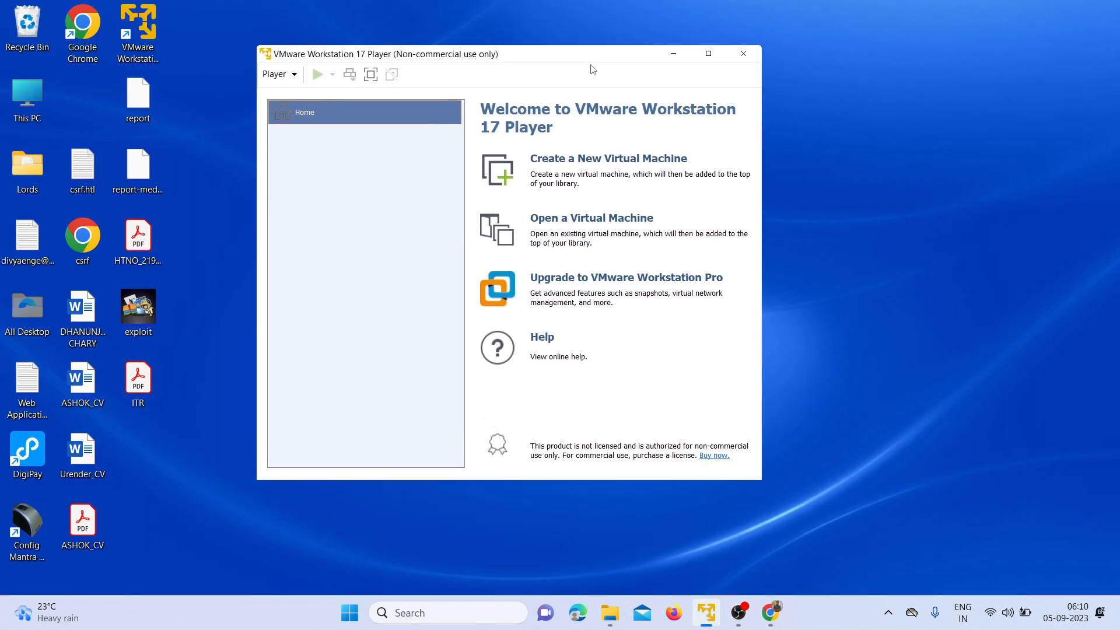
# Step: Open the existing virtual machine kali-linux-2023.2-vmware-amd64 from its extracted folder in Downloads
pyautogui.click(612, 218)
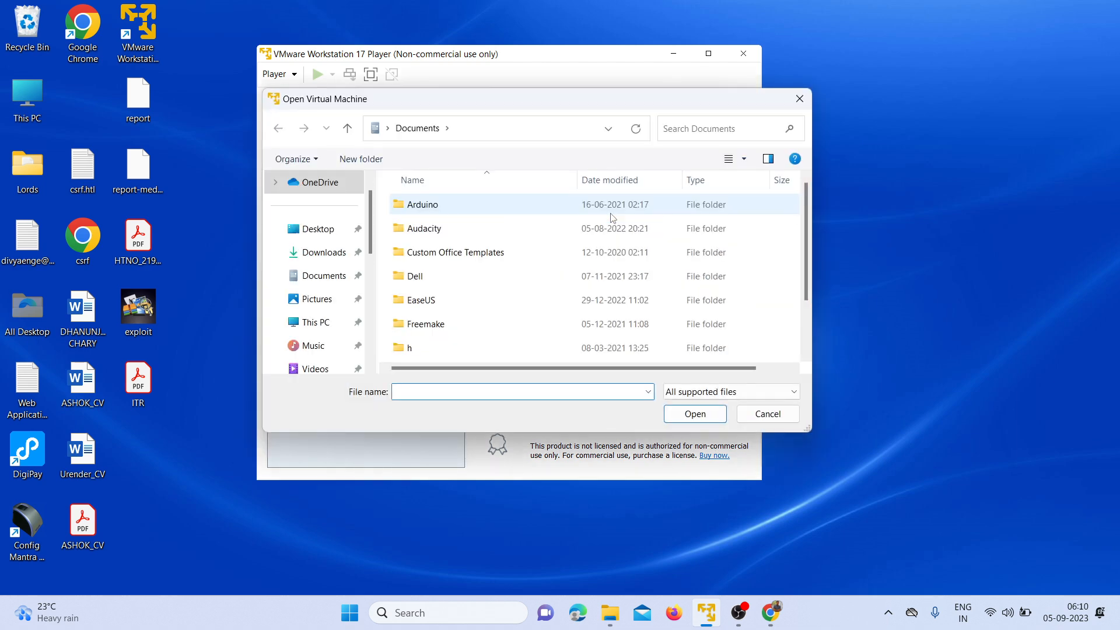
pyautogui.click(322, 257)
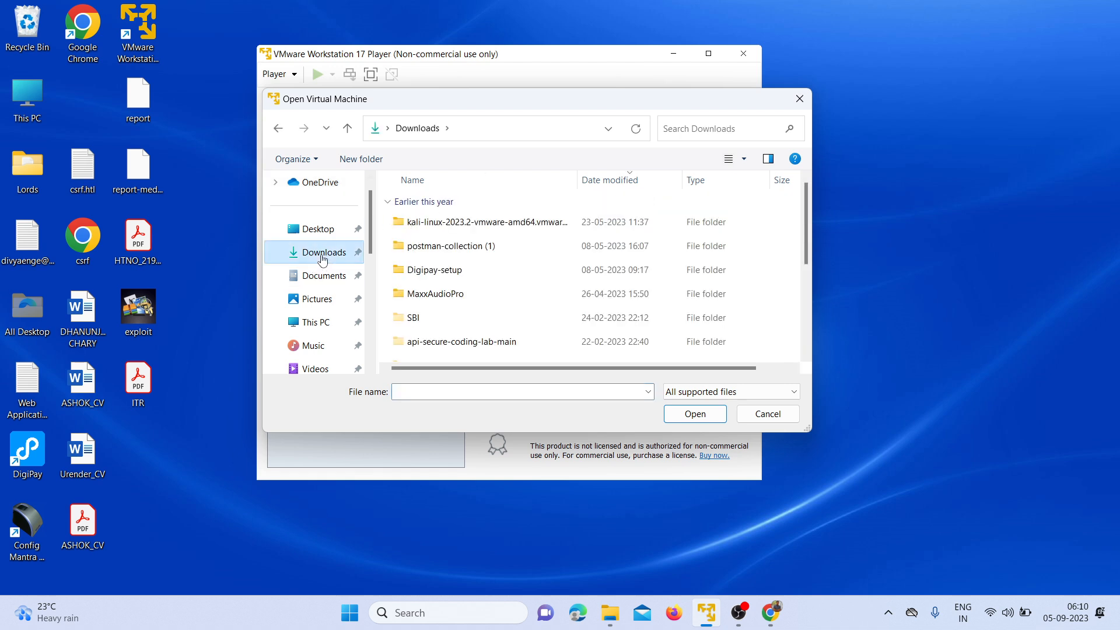
pyautogui.doubleClick(468, 222)
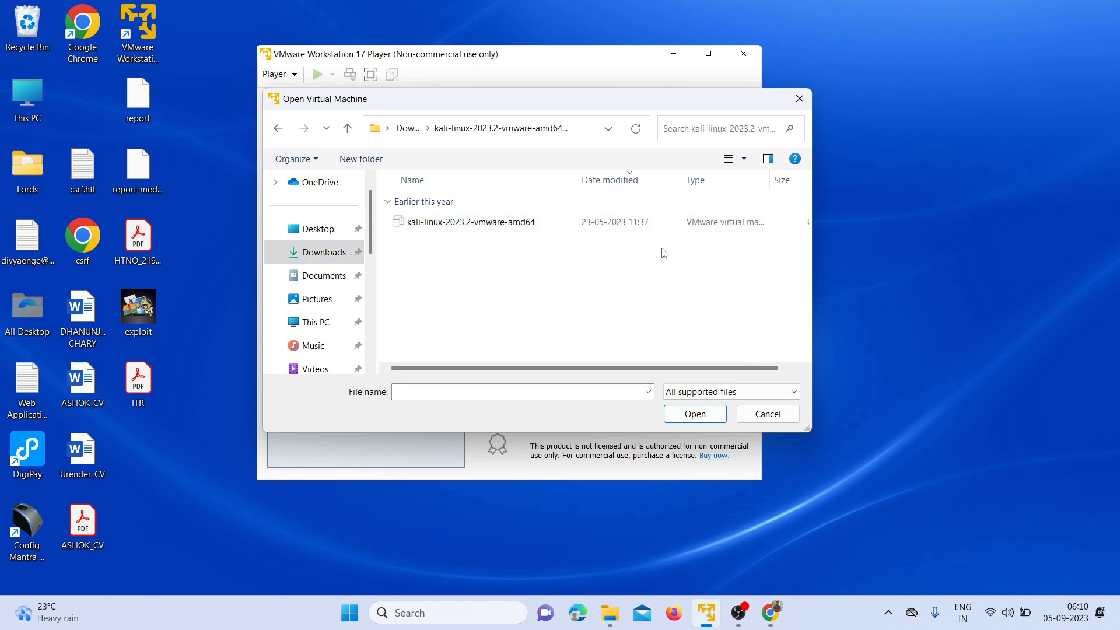
pyautogui.click(516, 223)
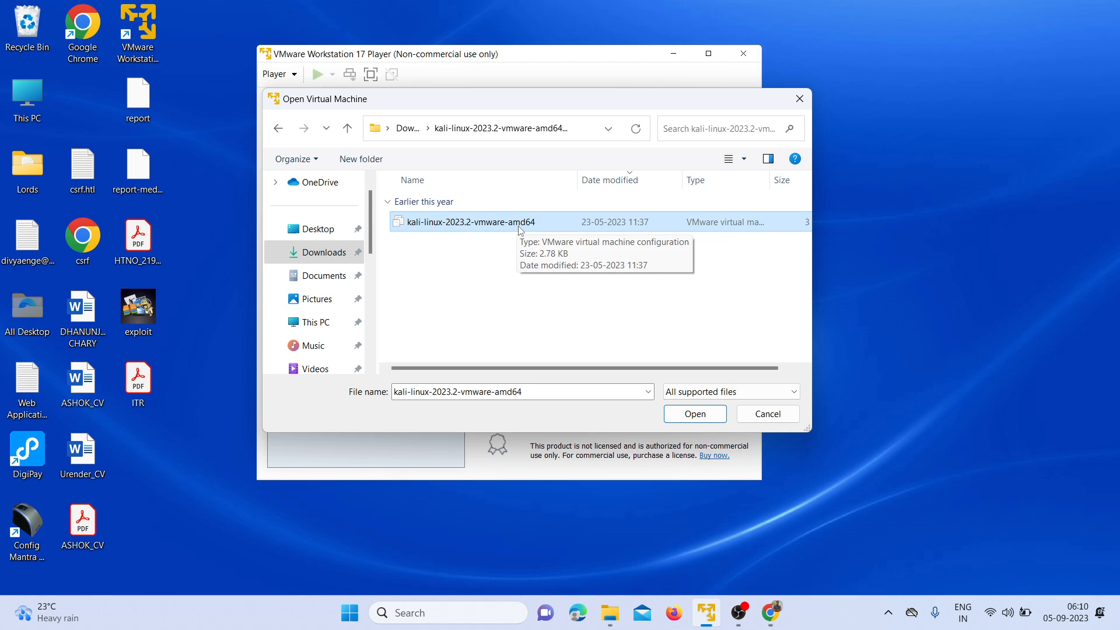
pyautogui.click(689, 415)
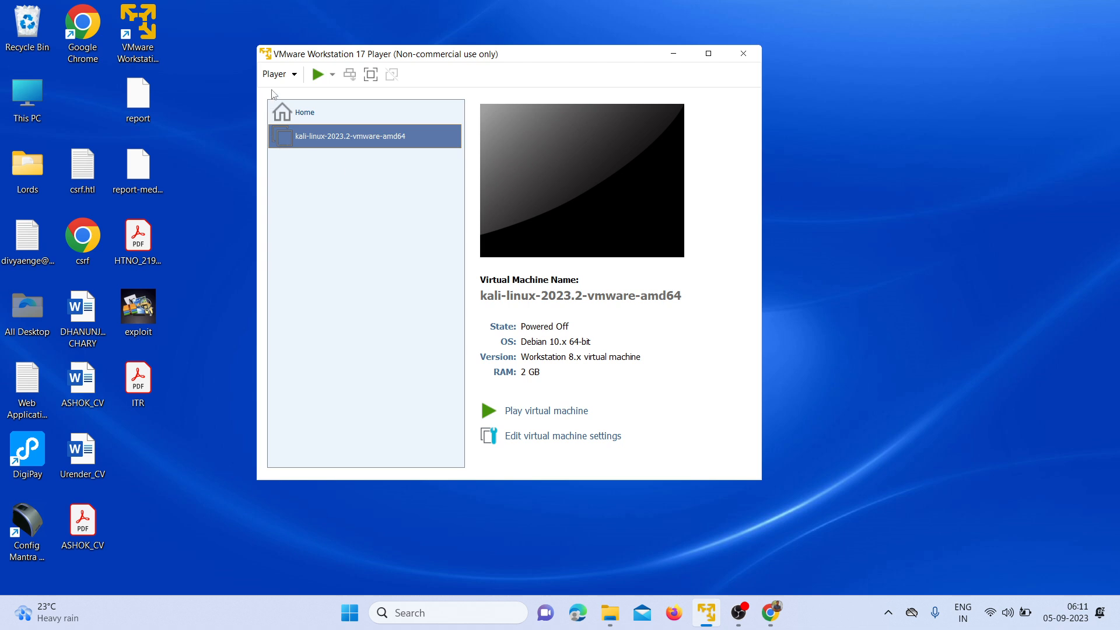
# Step: Power on the kali-linux-2023.2-vmware-amd64 virtual machine and direct input to its screen
pyautogui.click(553, 412)
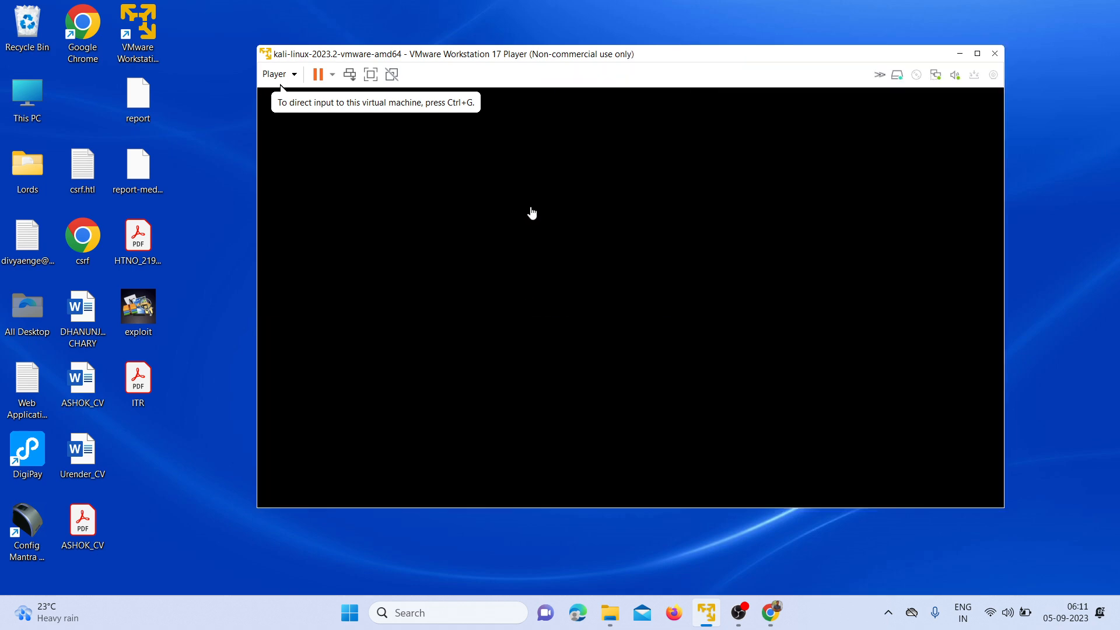
pyautogui.click(485, 214)
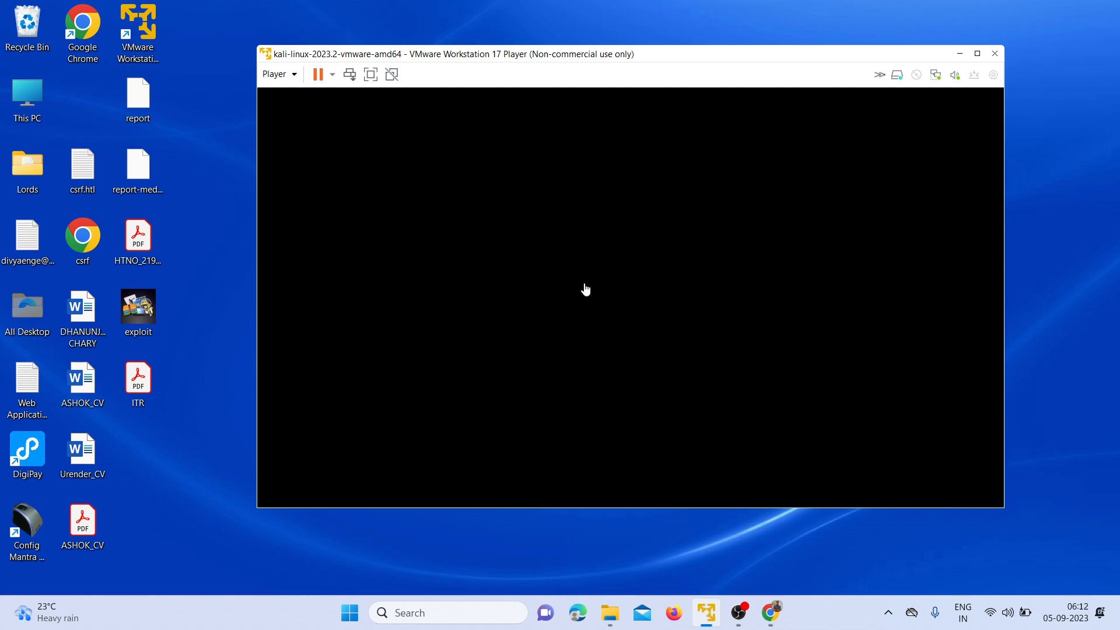
pyautogui.click(630, 297)
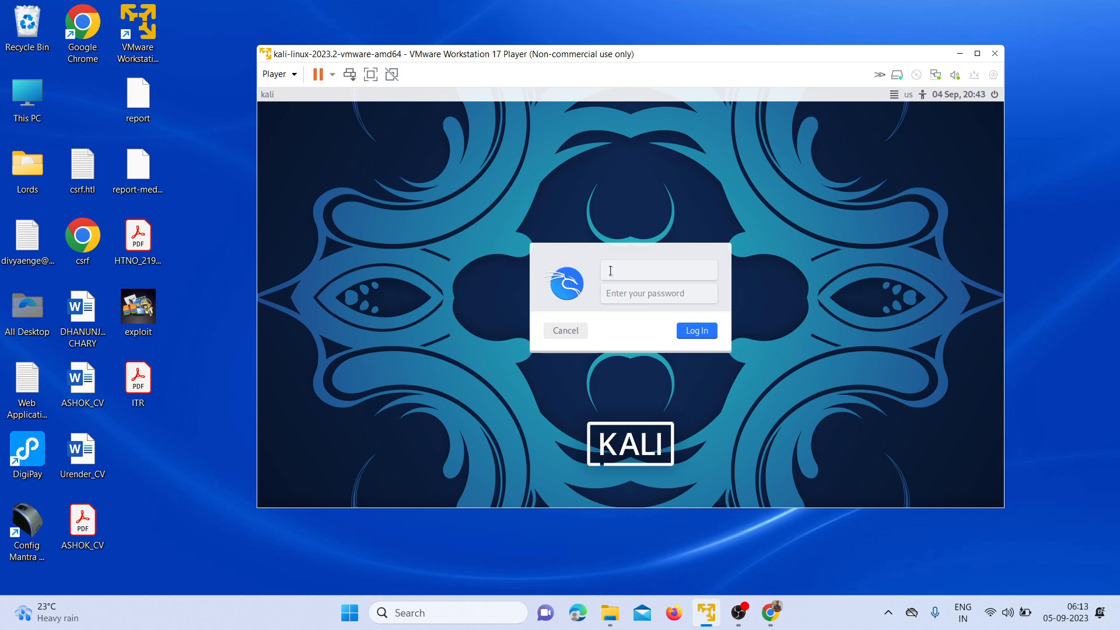
# Step: Log in to Kali with the default username and account password, and maximize the virtual machine window
pyautogui.write('kali')
pyautogui.press('Tab')
pyautogui.write('kali')
pyautogui.press('Return')
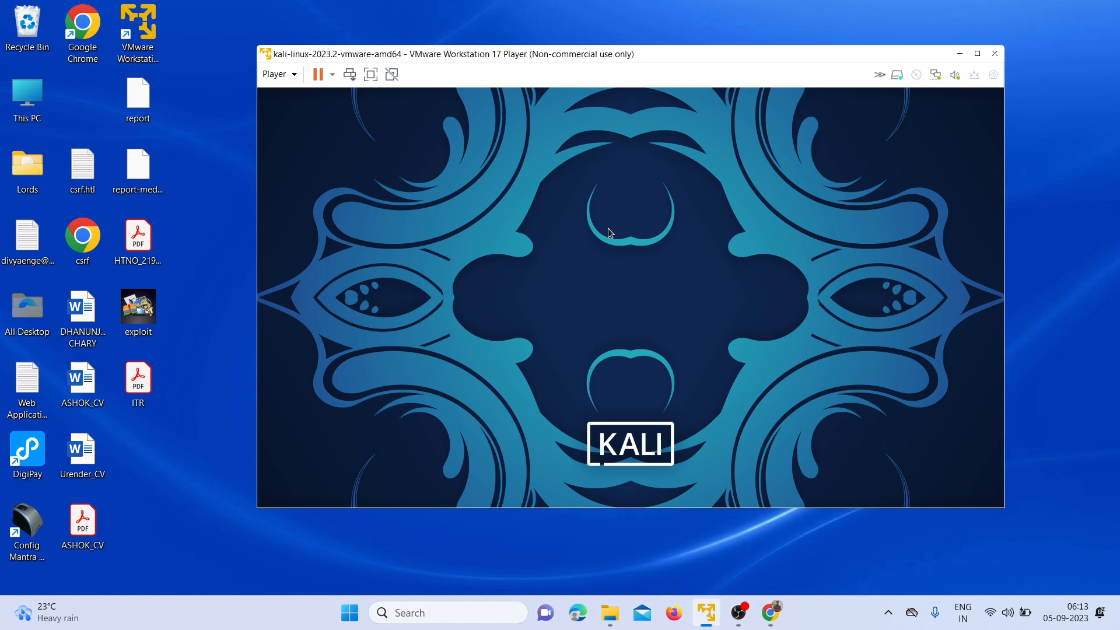
pyautogui.click(979, 55)
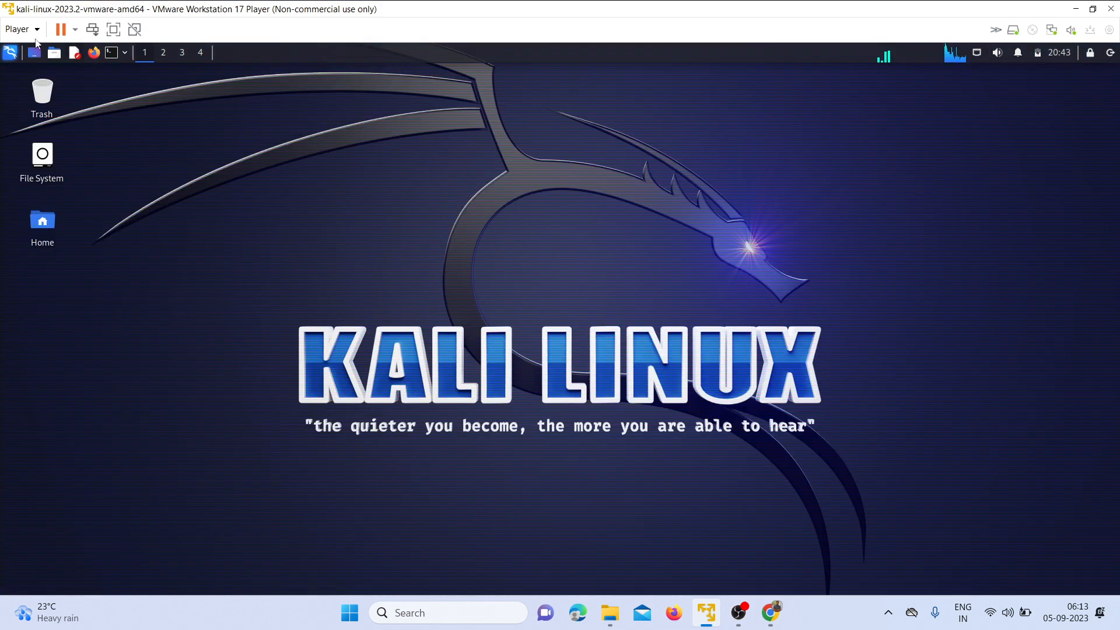
# Step: Examine the Kali applications menu categories, including Information Gathering, Vulnerability Analysis, Web Application Analysis, Database Assessment, Password Attacks and Wireless Attacks
pyautogui.click(9, 53)
pyautogui.click(52, 193)
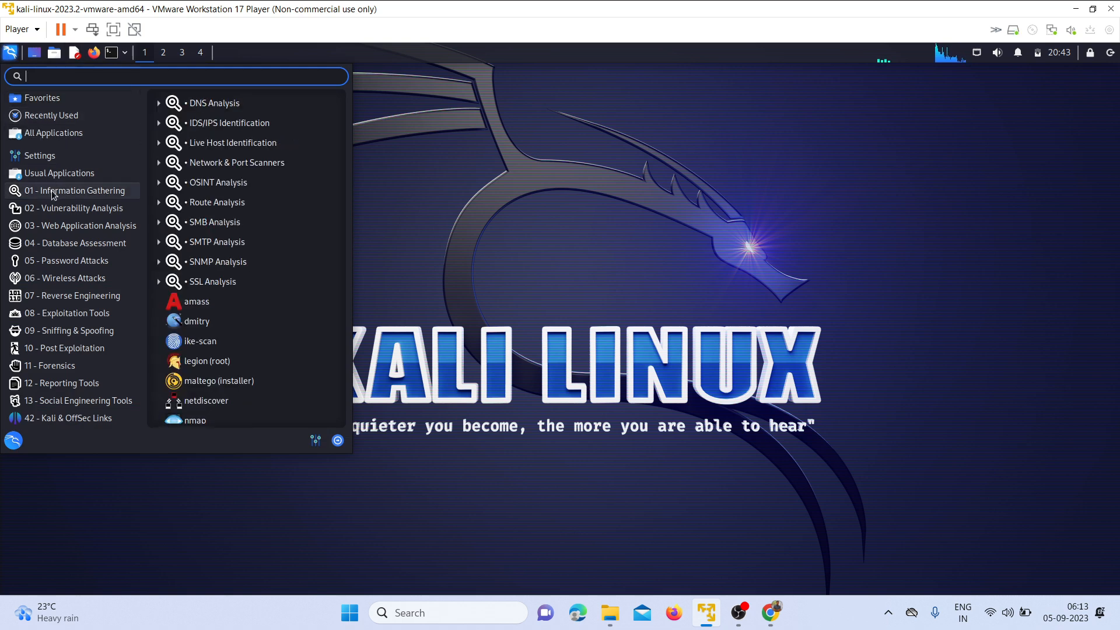
pyautogui.click(64, 207)
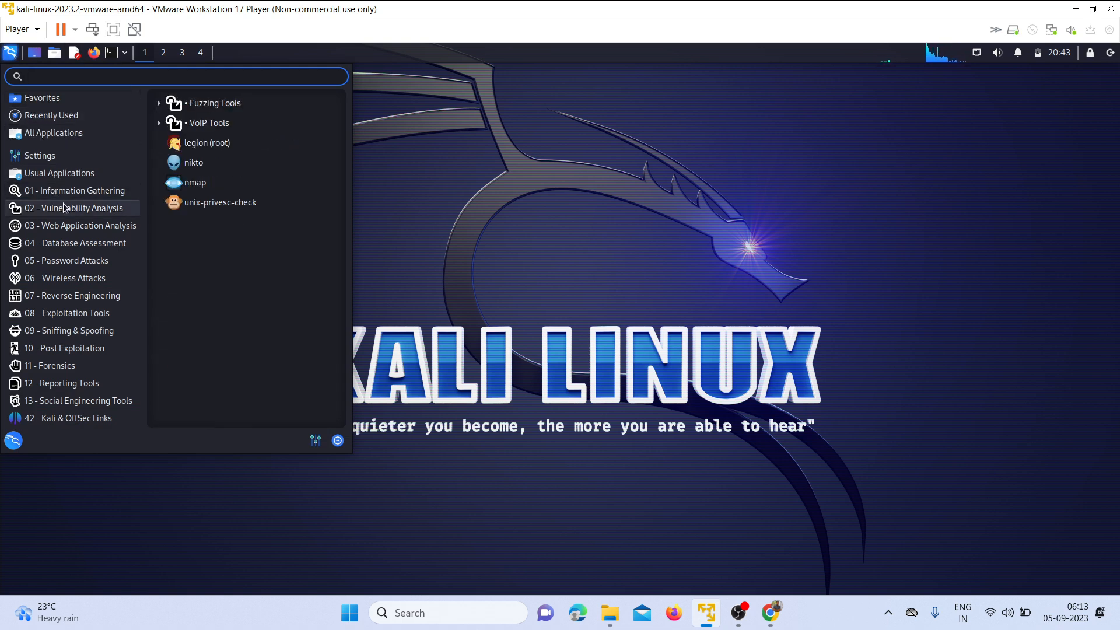
pyautogui.click(69, 228)
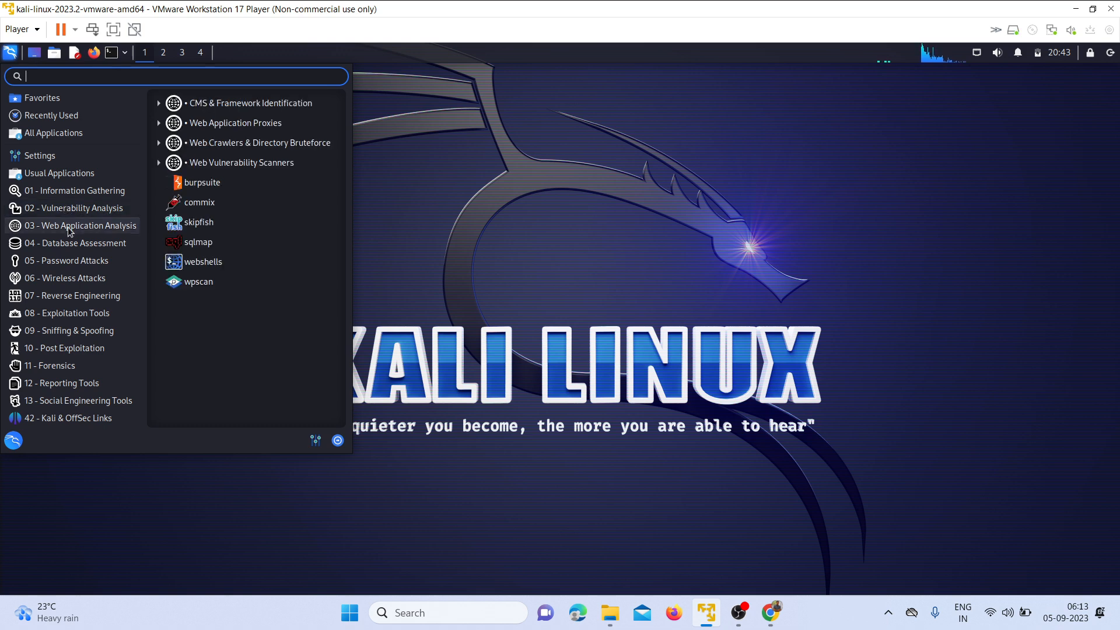
pyautogui.click(69, 242)
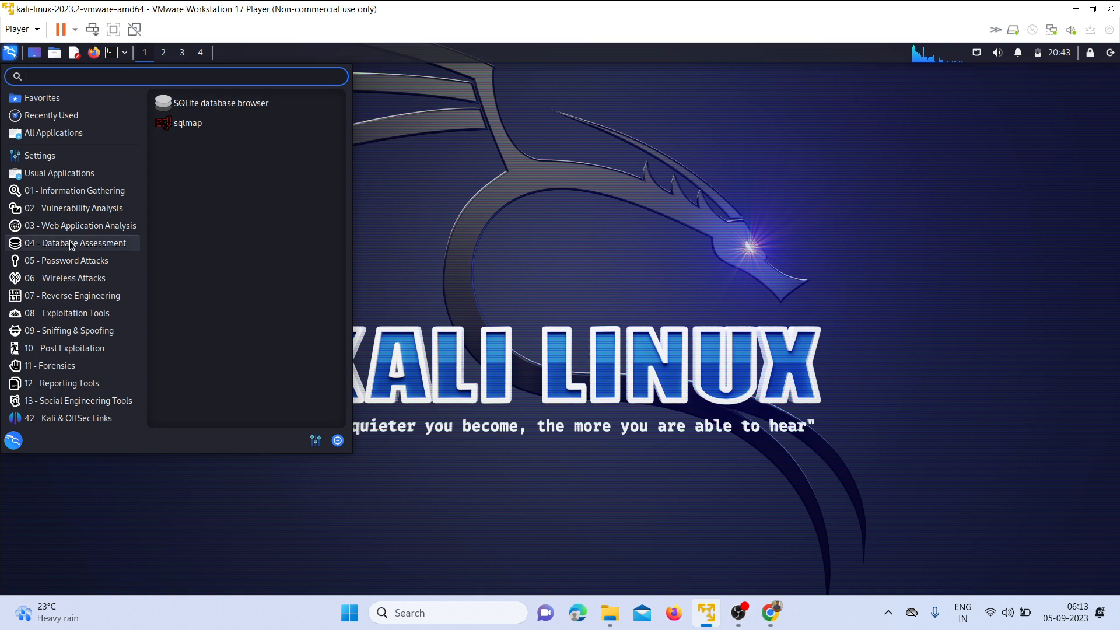
pyautogui.click(70, 262)
pyautogui.click(73, 279)
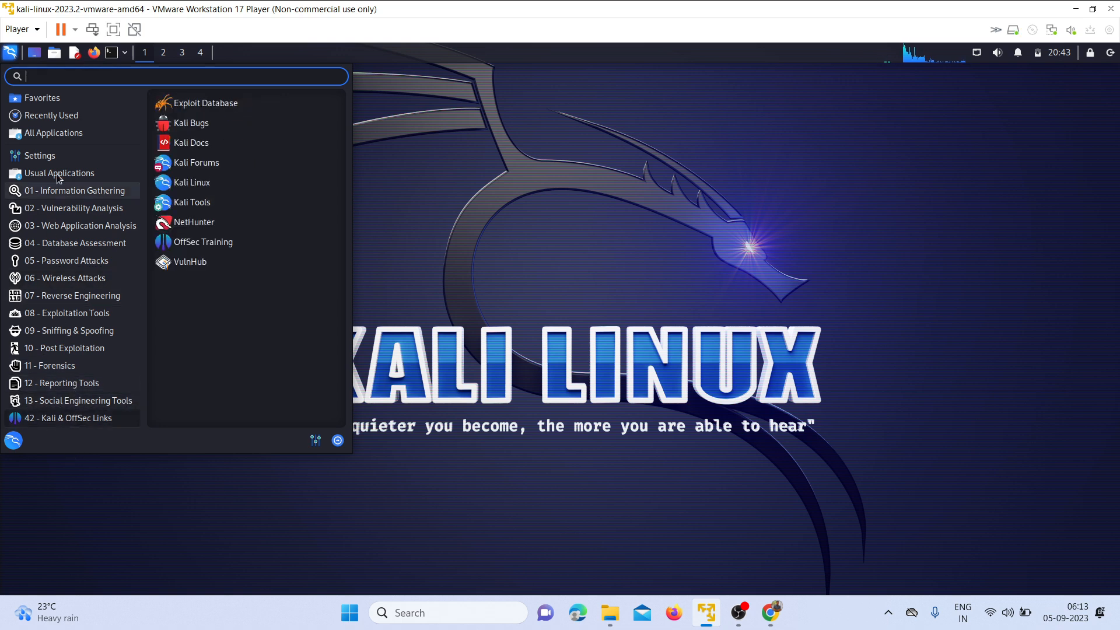
pyautogui.click(429, 151)
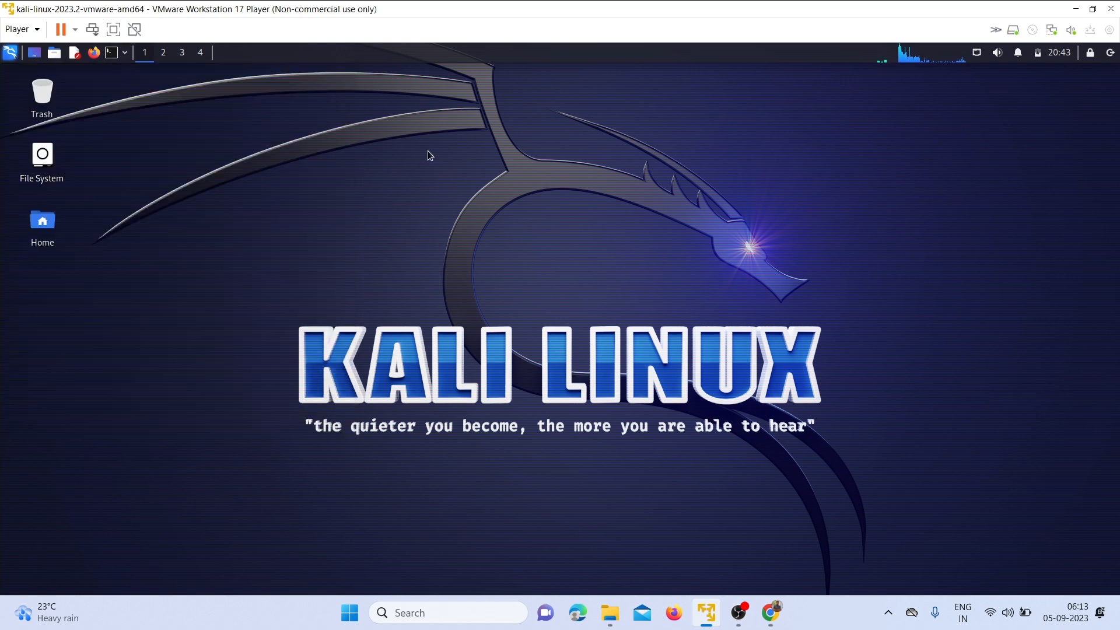
# Step: Open a terminal in Kali and enlarge its text for readability
pyautogui.click(111, 54)
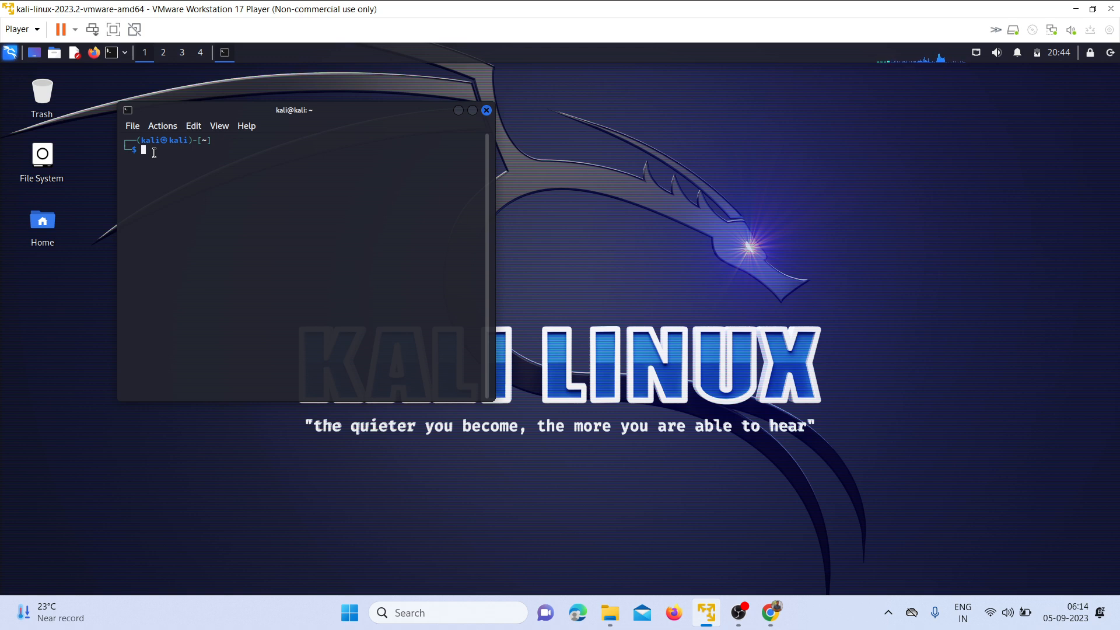
pyautogui.scroll(4, 155, 153)
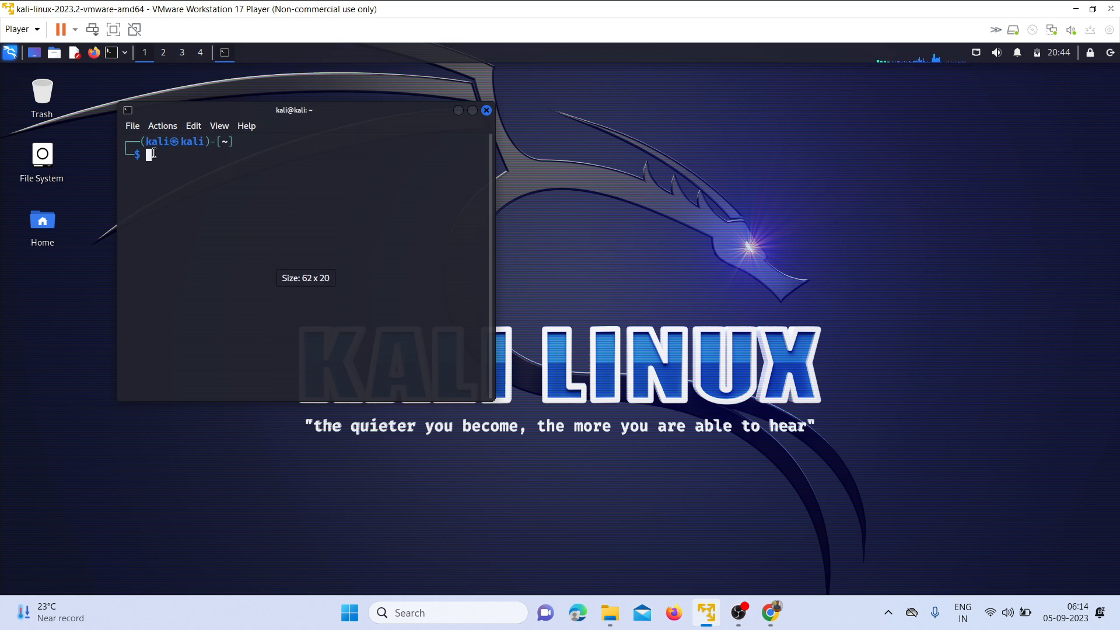
pyautogui.scroll(3, 155, 153)
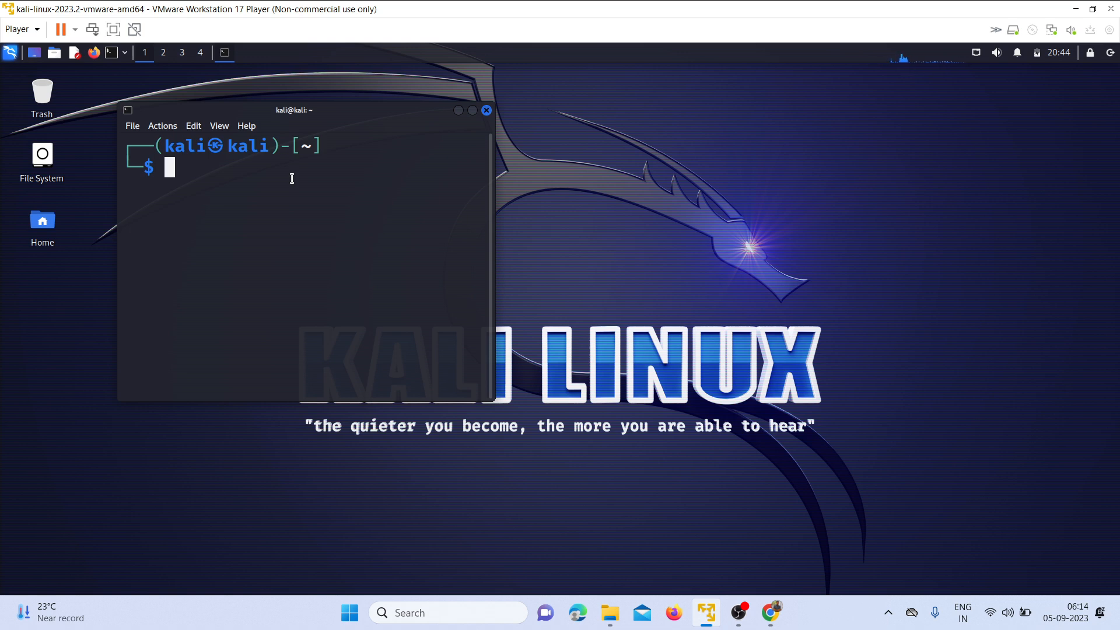
# Step: List the contents of the home directory in the terminal with ls
pyautogui.write('cd')
pyautogui.press('BackSpace')
pyautogui.press('BackSpace')
pyautogui.press('BackSpace')
pyautogui.write('ls')
pyautogui.press('Return')
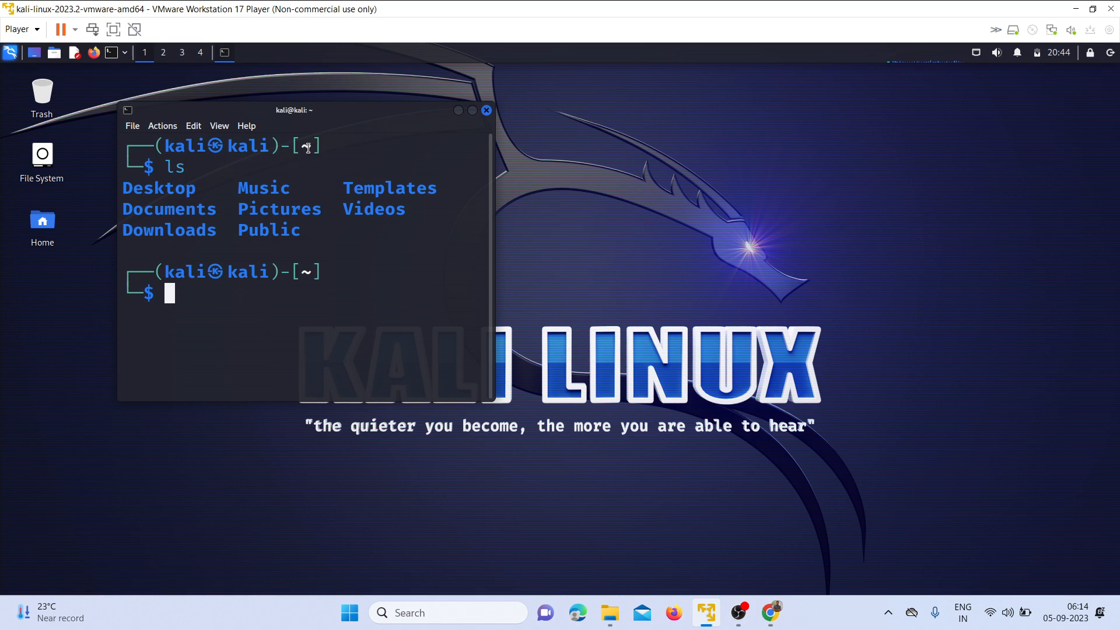
# Step: Change to the Desktop directory with cd Desktop and list its contents with ls
pyautogui.write('cd Des')
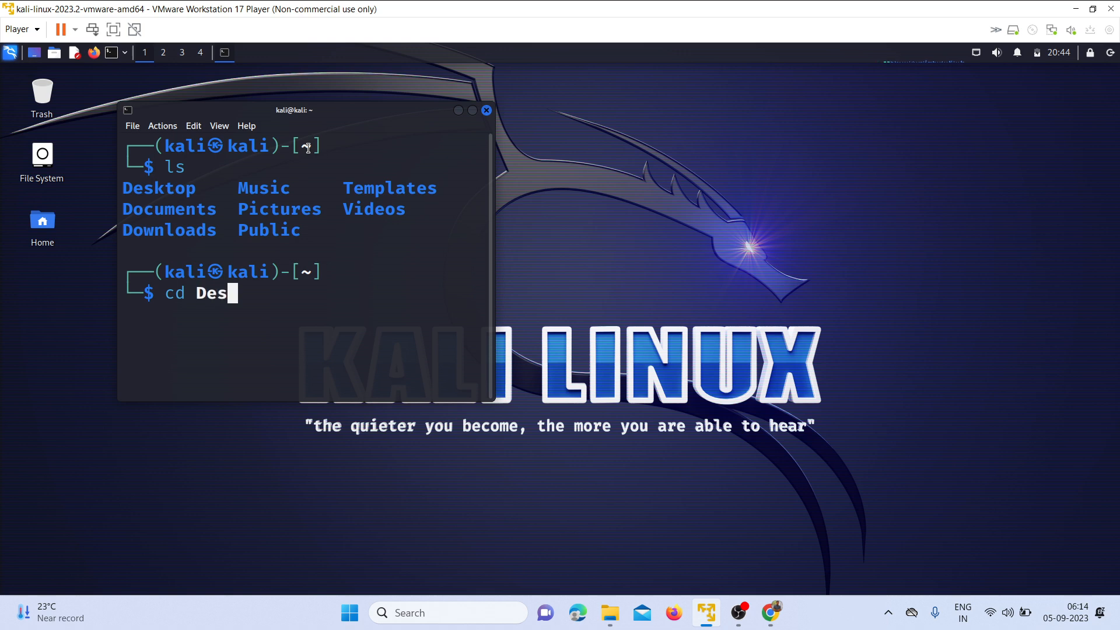
pyautogui.write('ktop')
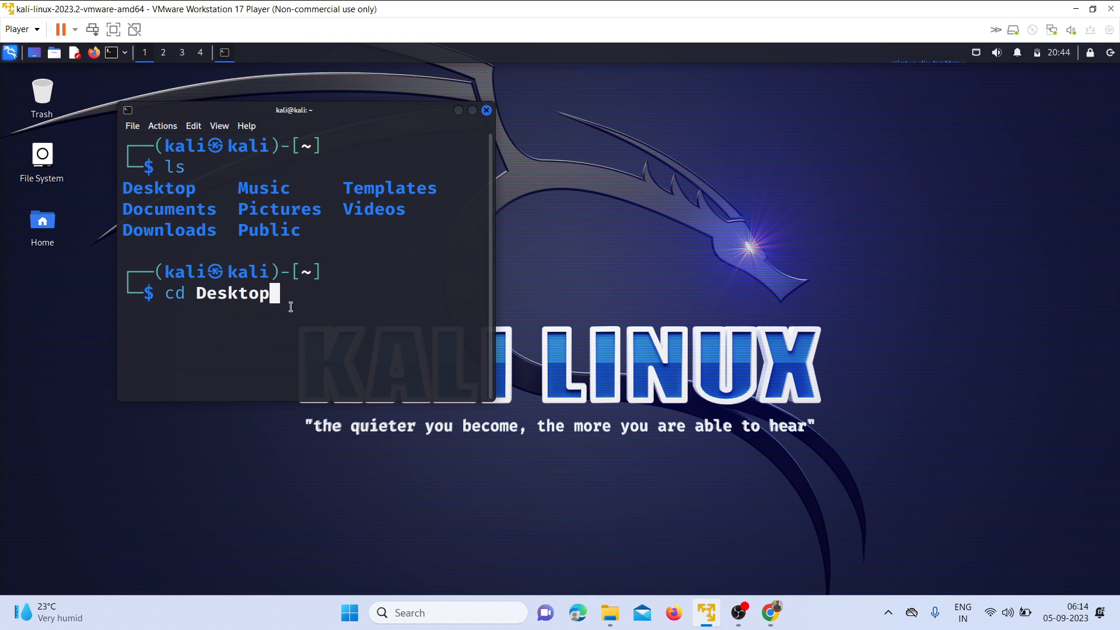
pyautogui.press('Return')
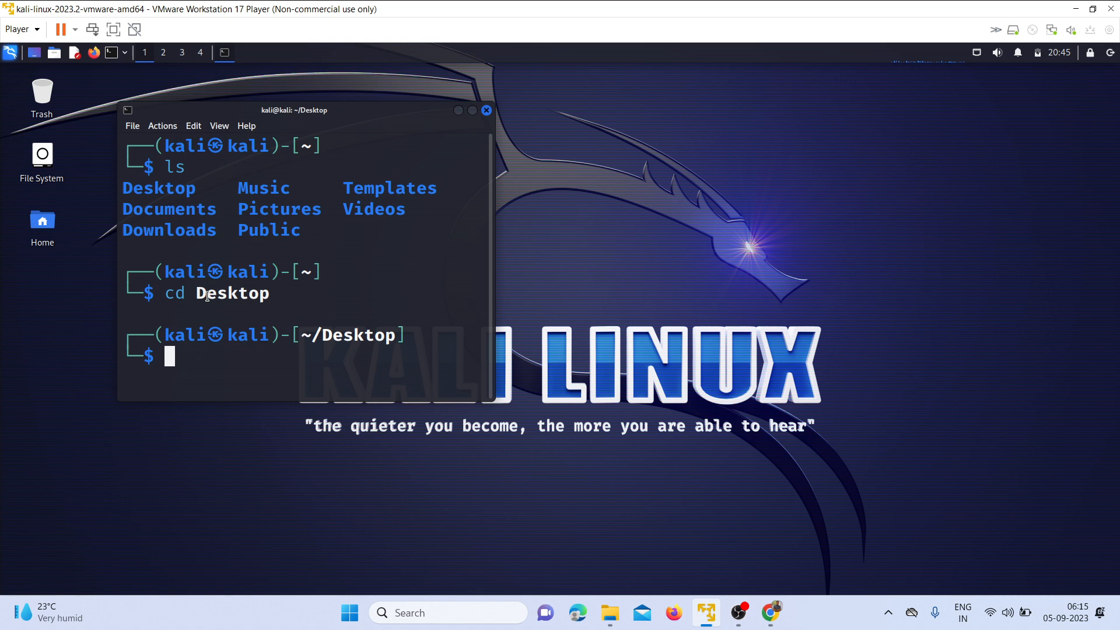
pyautogui.write('ls')
pyautogui.press('Return')
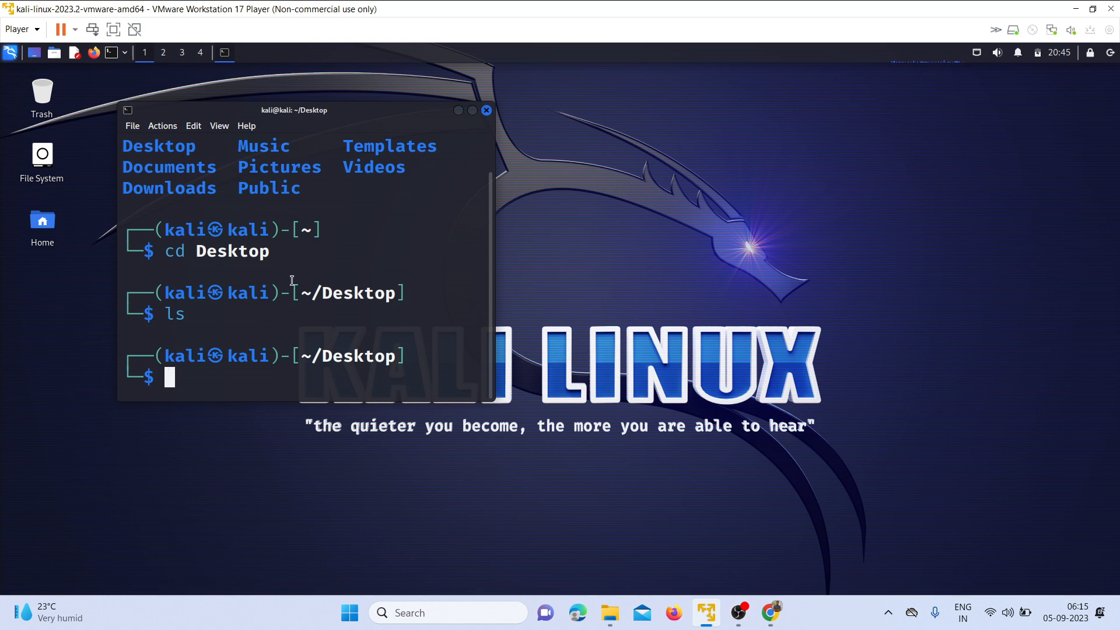
# Step: Close the terminal with the exit command and shut down the Kali virtual machine
pyautogui.write('exit')
pyautogui.press('Return')
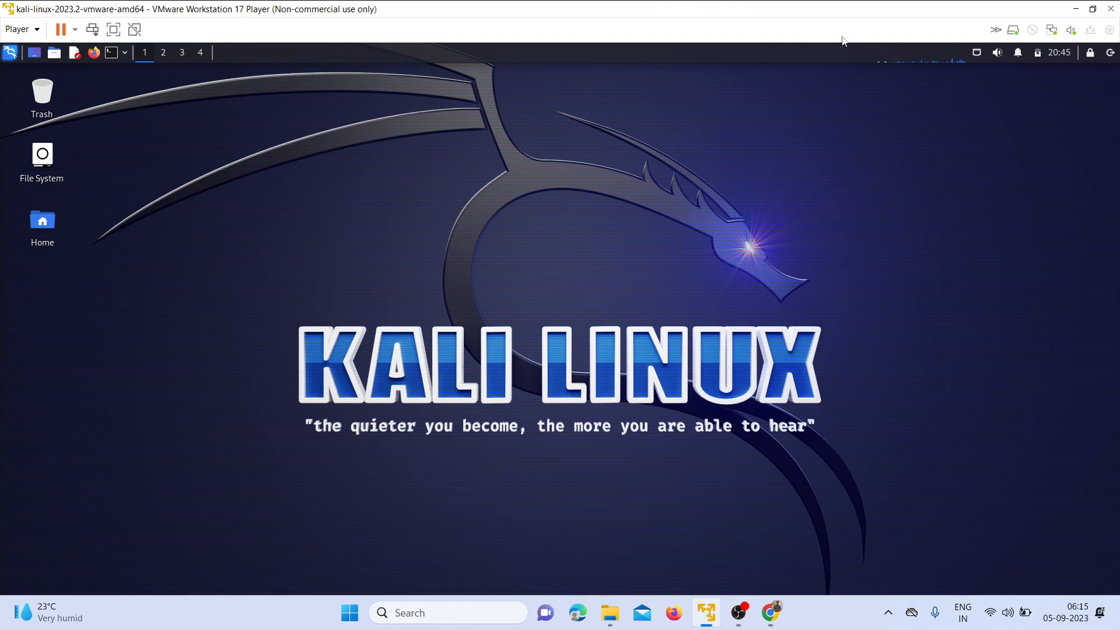
pyautogui.click(1112, 53)
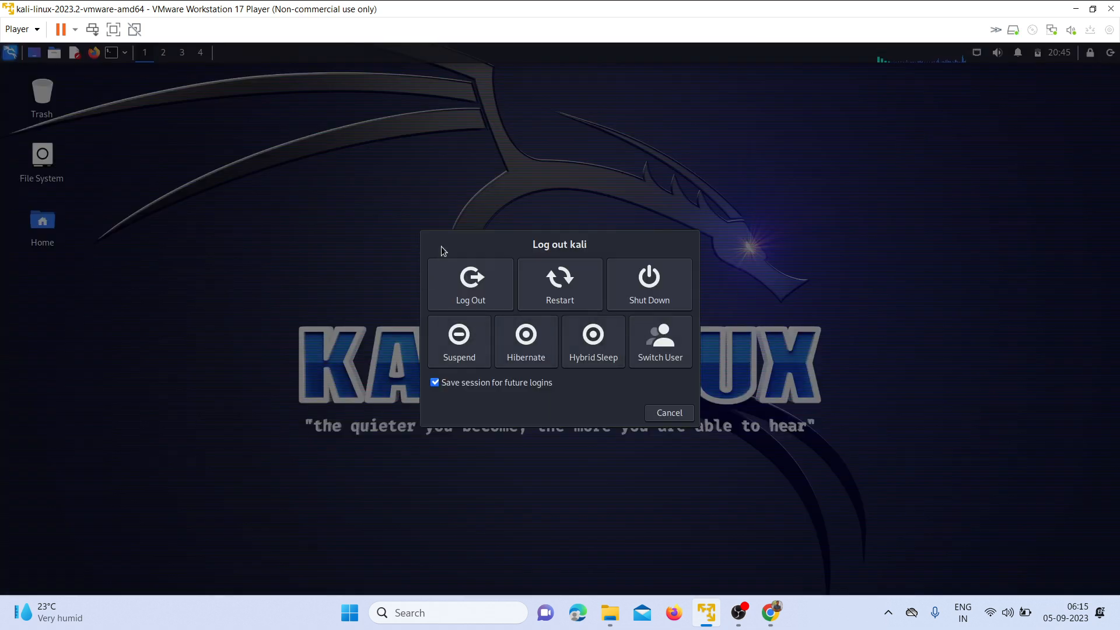
pyautogui.click(669, 280)
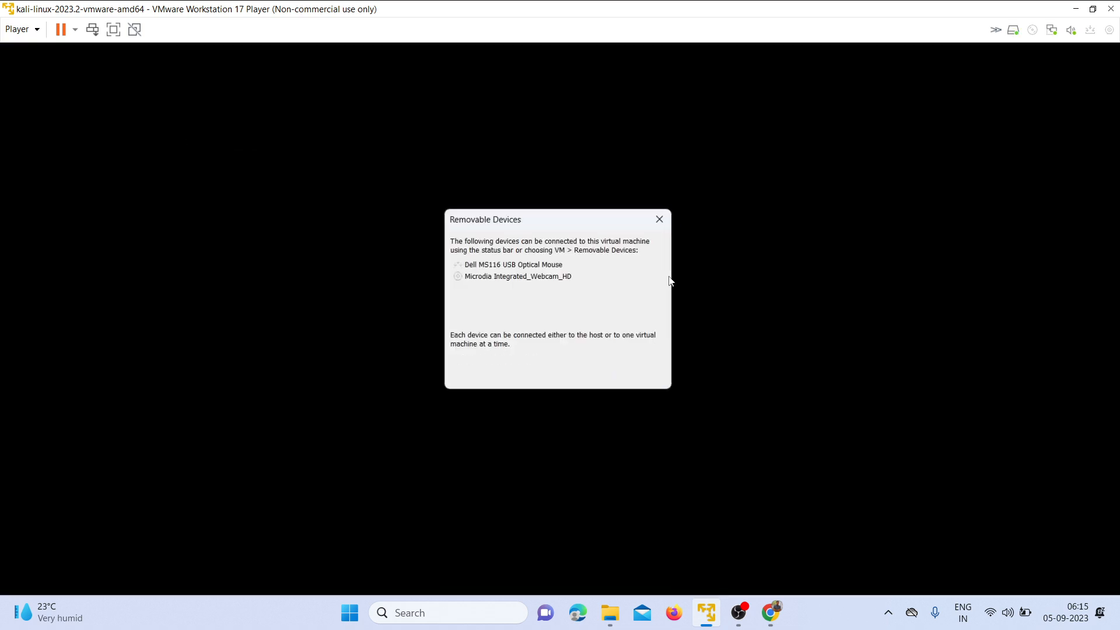
pyautogui.click(647, 379)
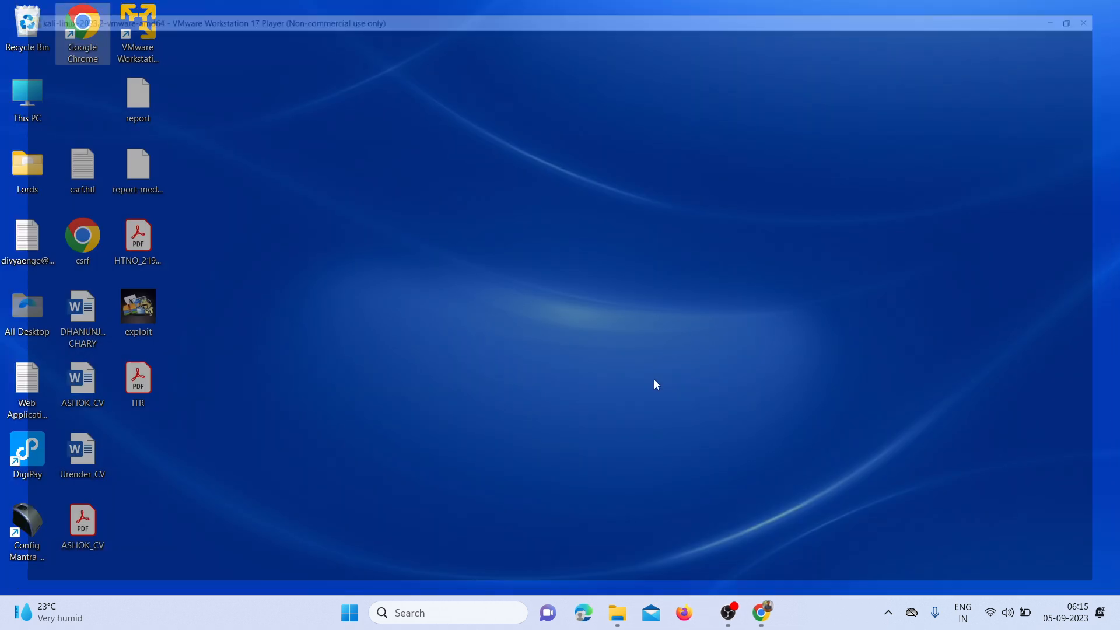